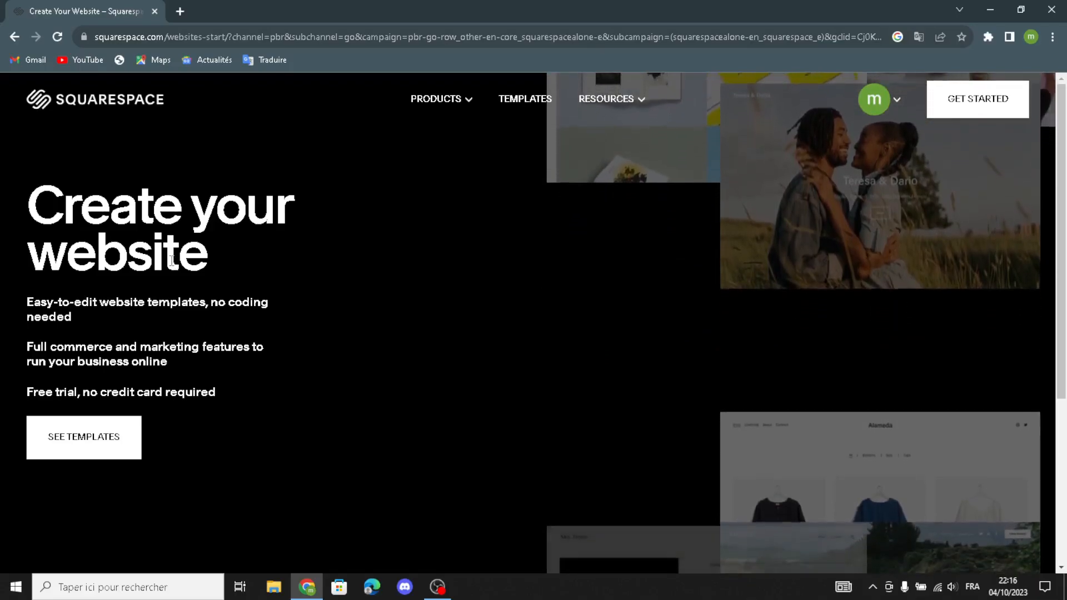
Step: Open the website template gallery, filter it to the Online Store type and look through the matching designs
left_click(81, 453)
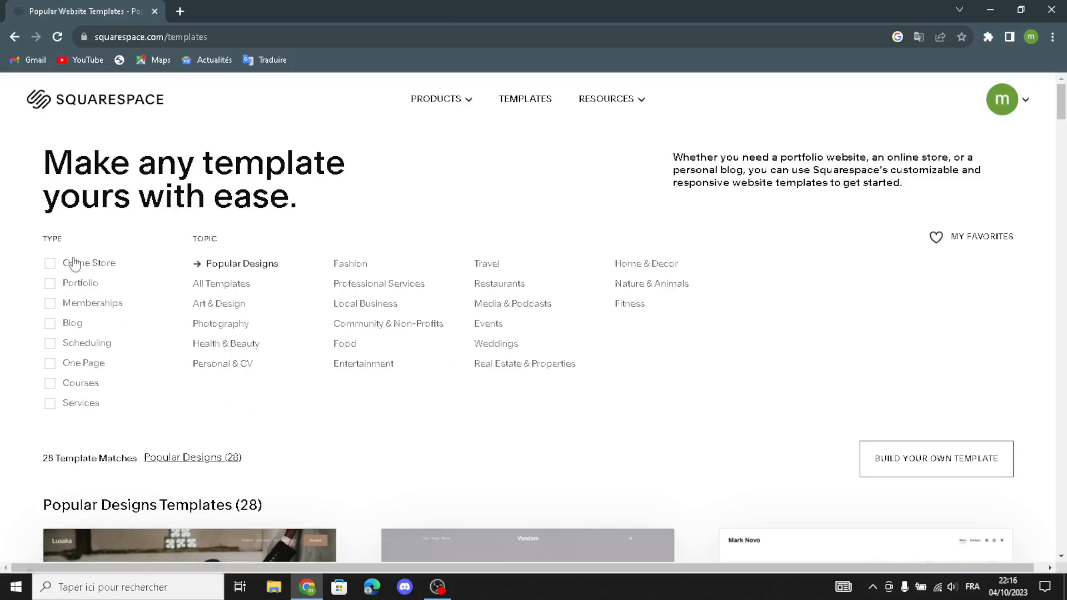
left_click(51, 264)
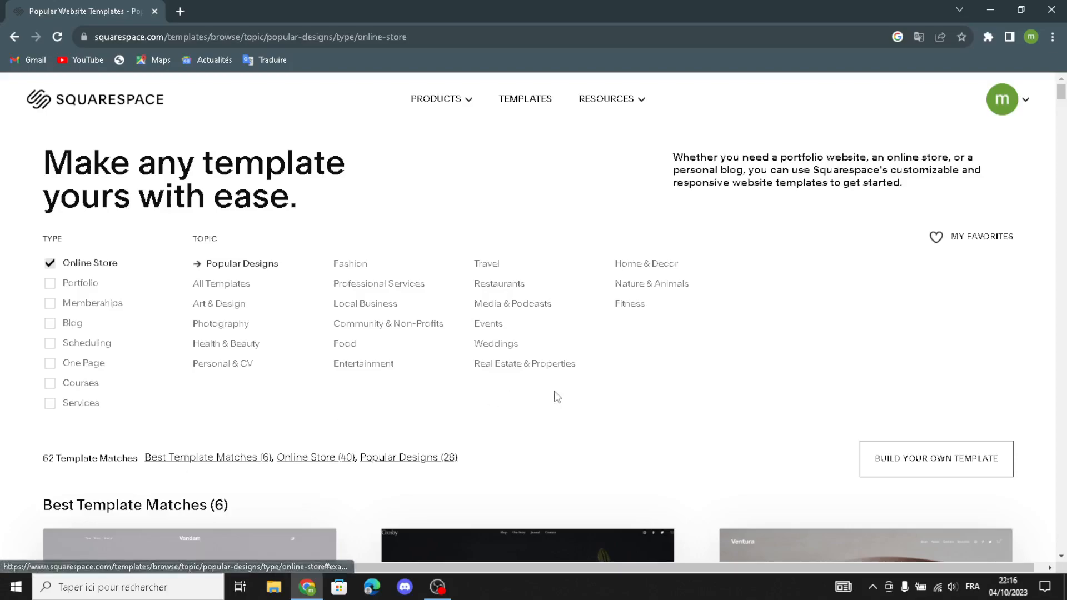
scroll(544, 453, "down", 12)
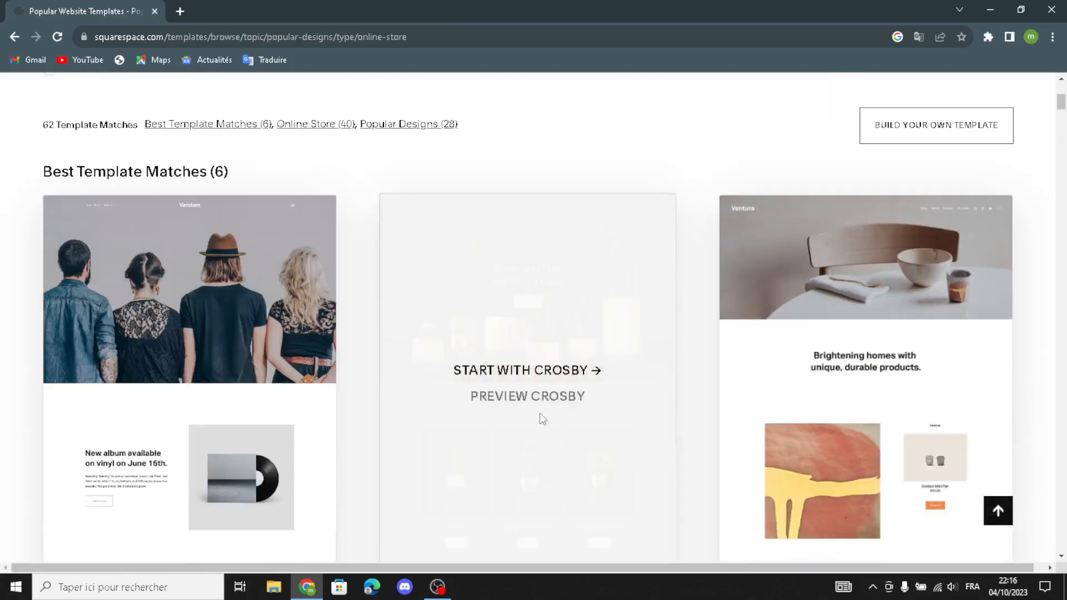
scroll(406, 421, "up", 5)
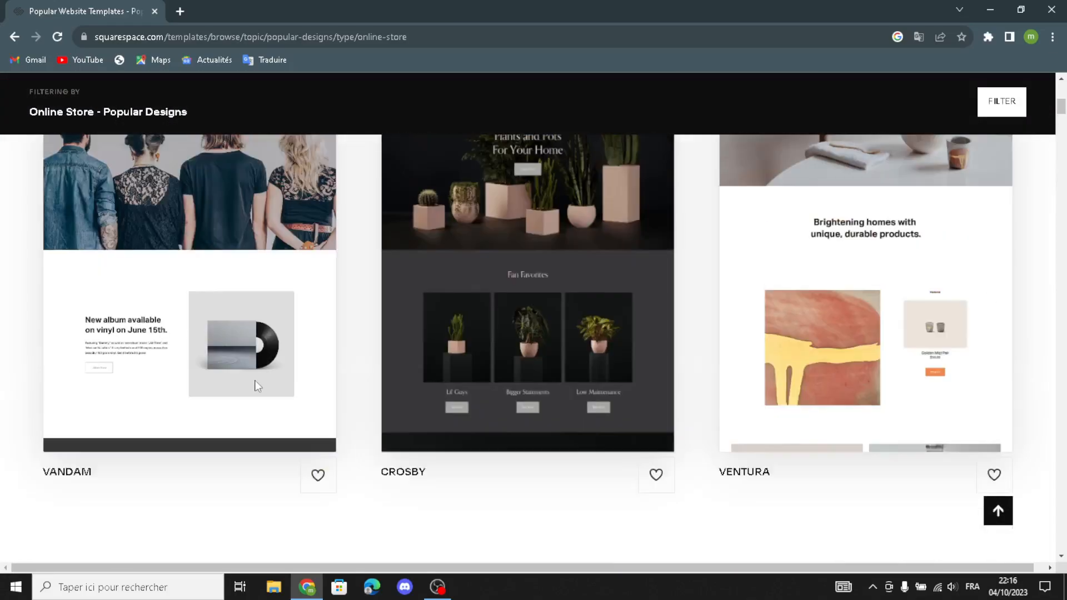
mouse_move(802, 281)
scroll(793, 328, "down", 3)
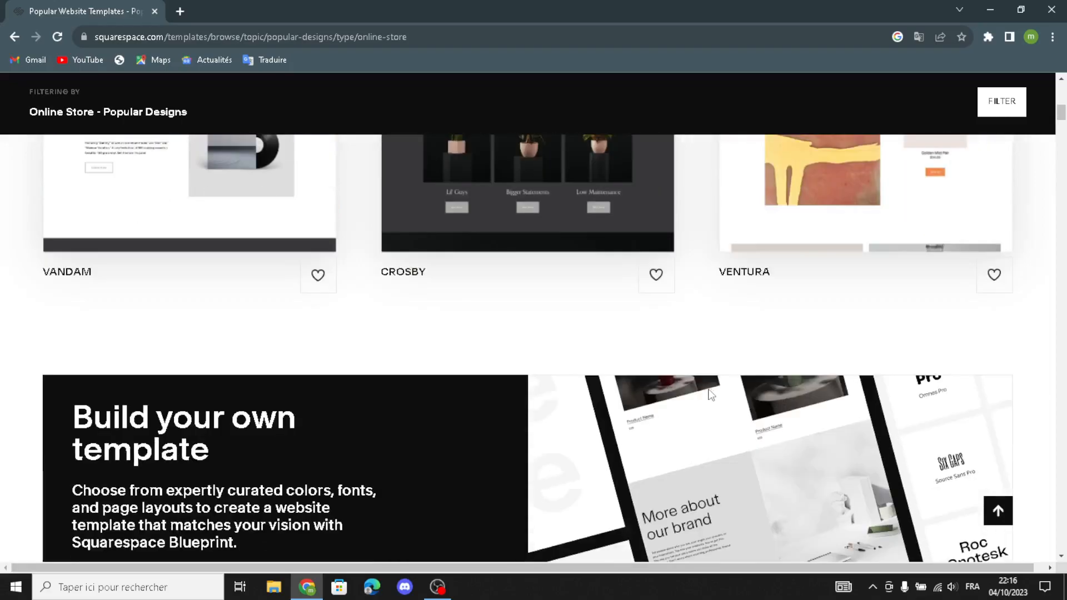
scroll(314, 405, "down", 3)
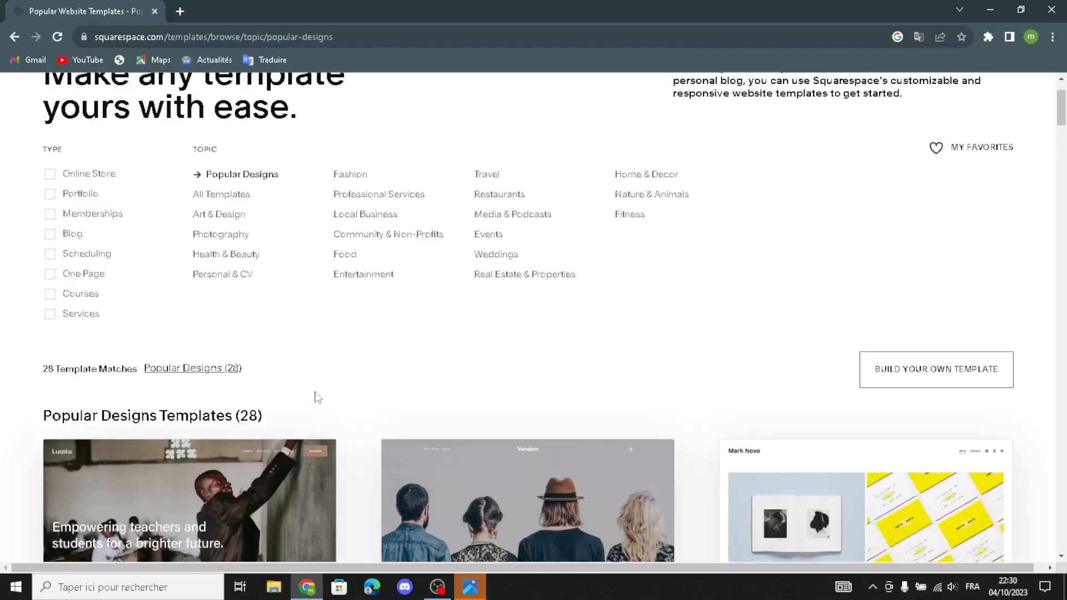
Step: Start a custom website with the Build your own template option, dismissing the error dialog and trying again
scroll(328, 409, "down", 10)
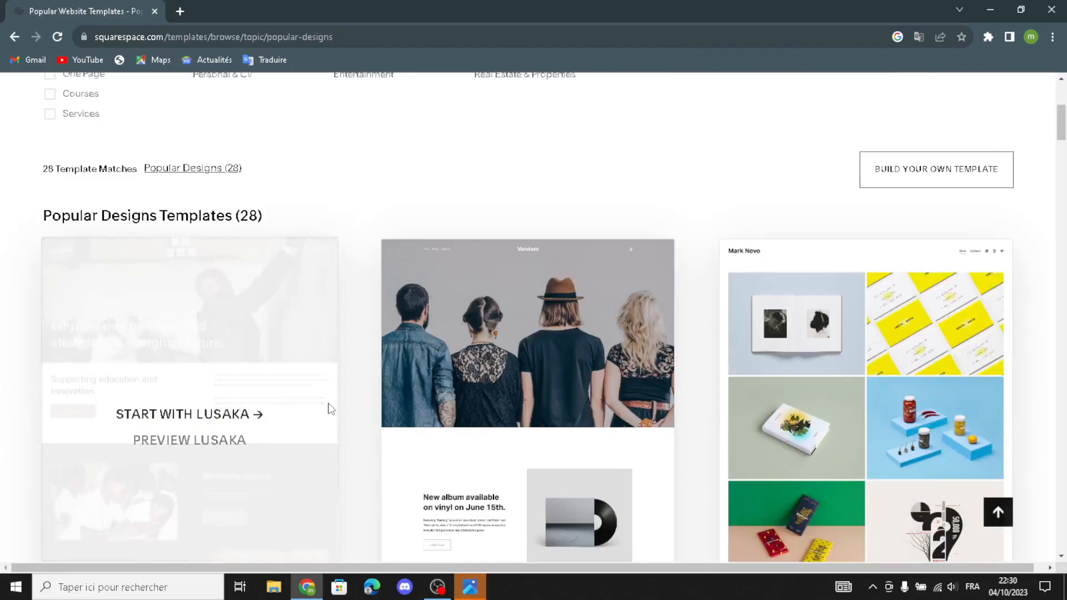
scroll(293, 339, "down", 5)
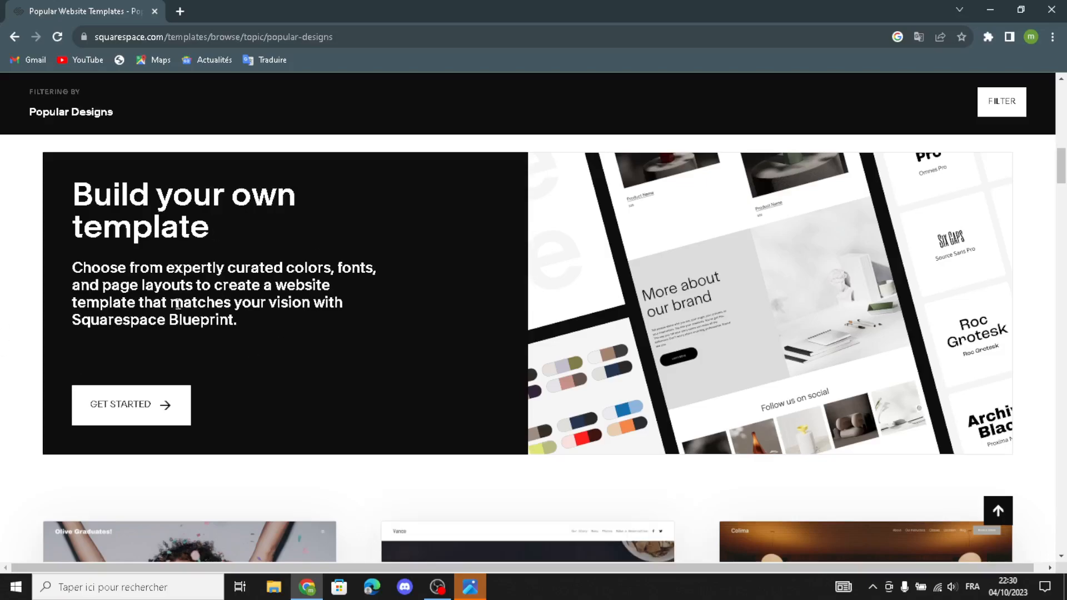
left_click(143, 405)
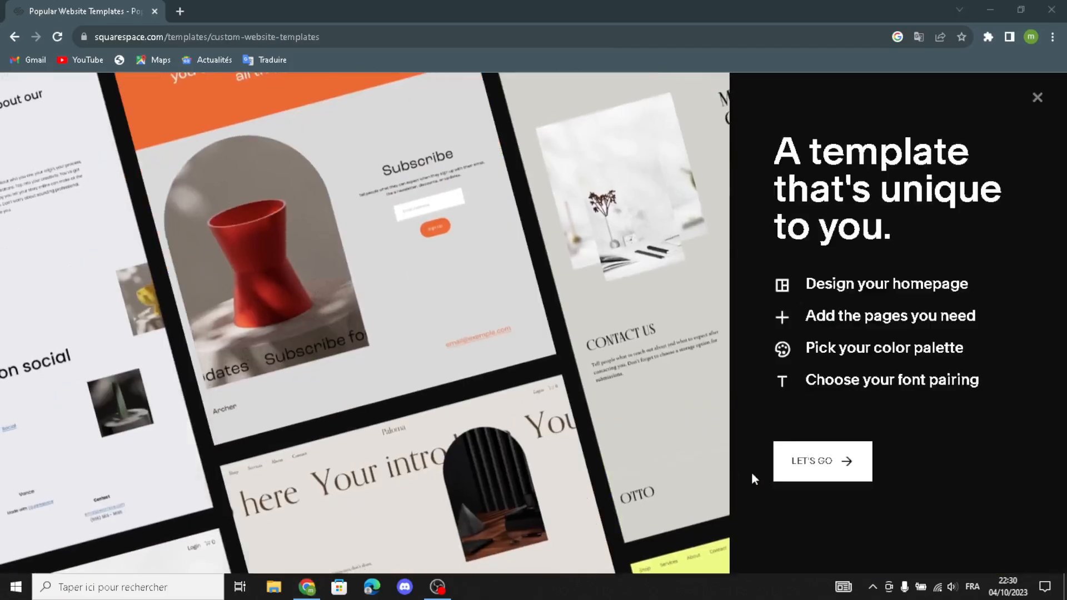
left_click(811, 464)
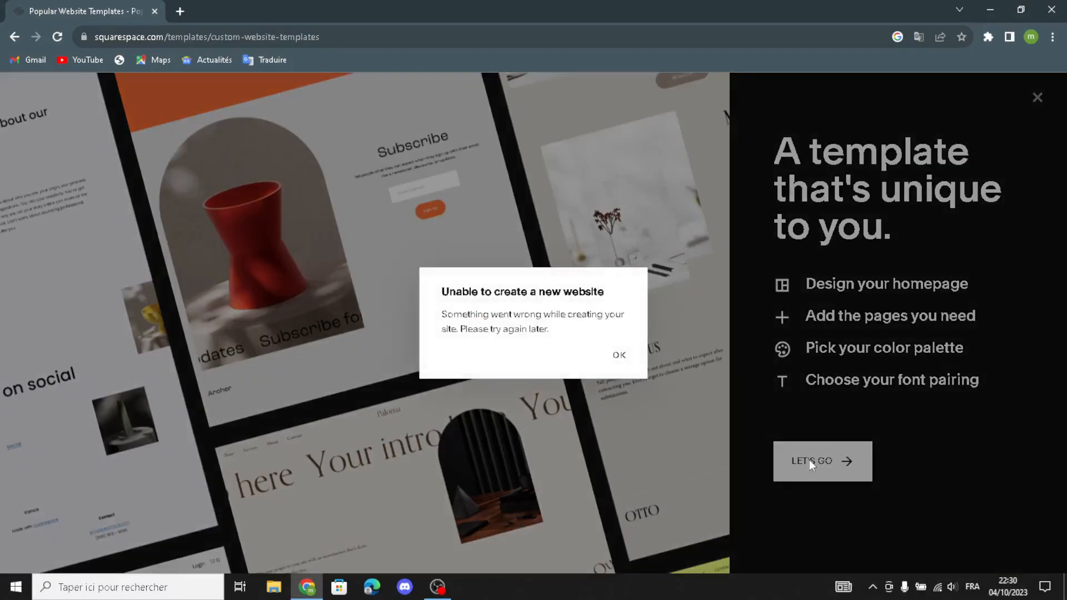
left_click(619, 356)
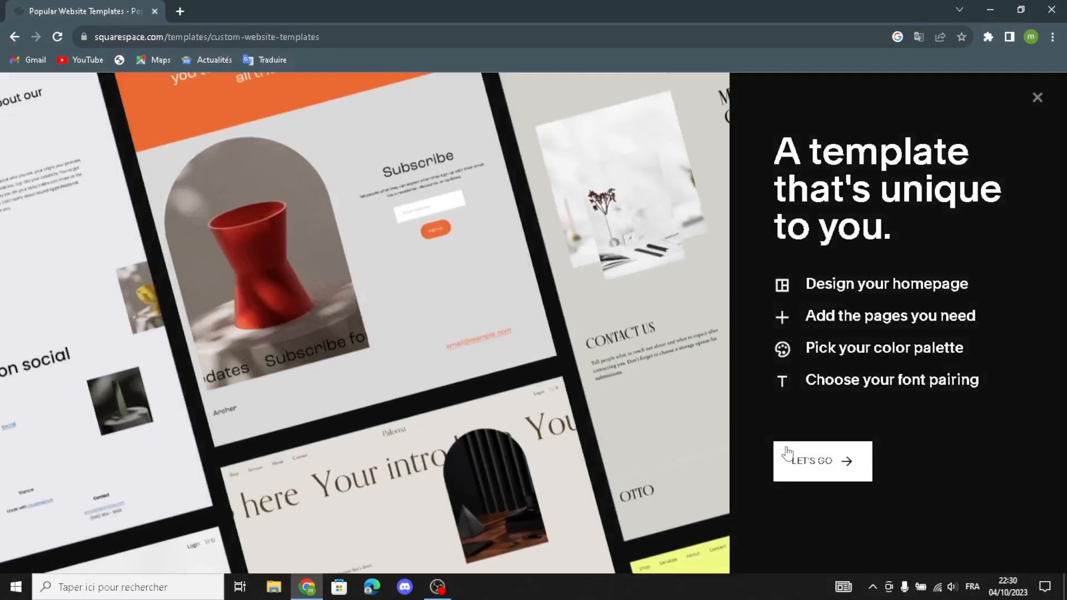
left_click(788, 455)
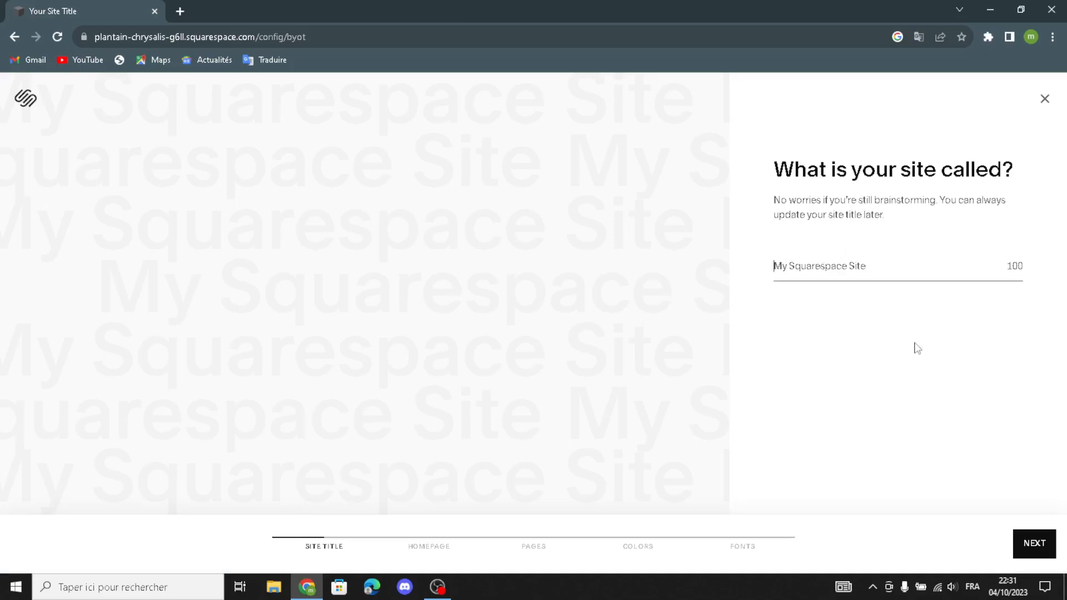
Step: Title the site "Retro Chic Emporium" and give its homepage the plain grey intro section with centred heading and button
type("Retro Chic Emporium")
left_click(1038, 548)
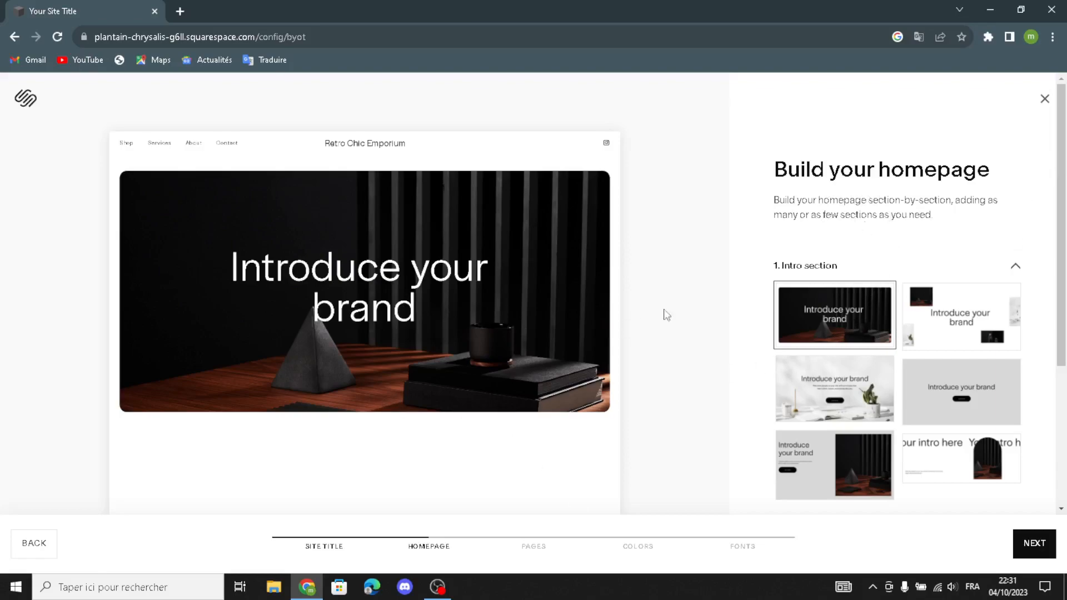
left_click(938, 383)
scroll(939, 377, "down", 1)
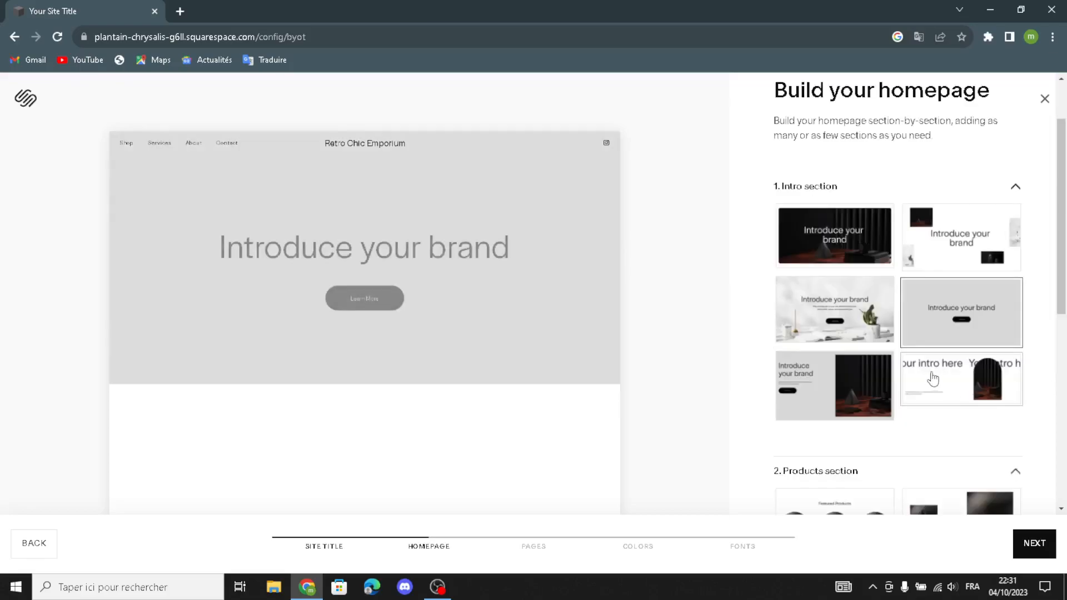
Step: Fill the homepage with the arched-image "Shop our product" layout, the Services list layout and the text-only About layout
scroll(850, 324, "down", 4)
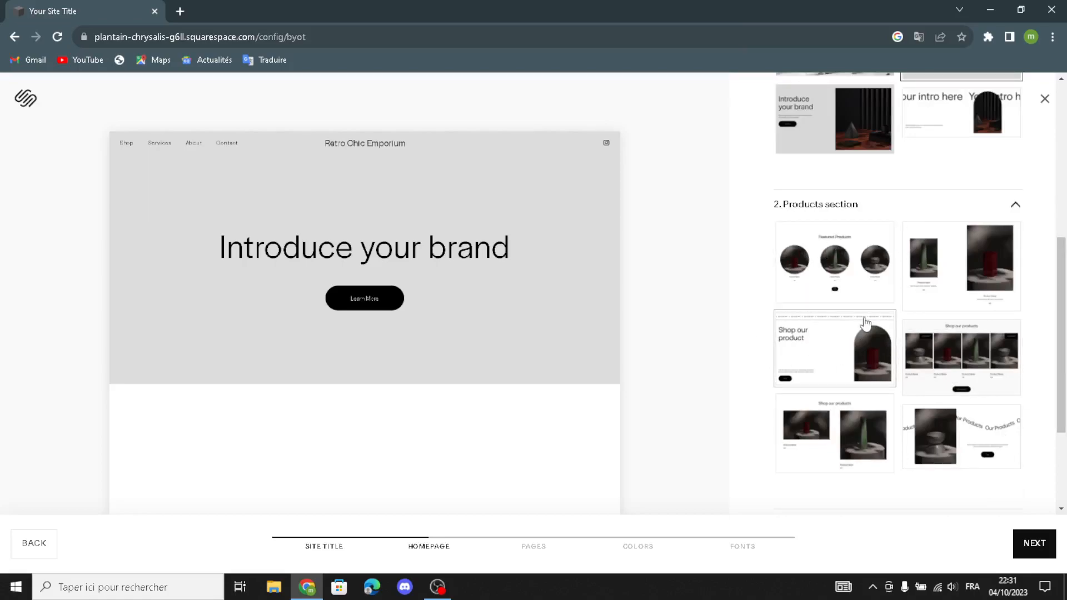
left_click(841, 347)
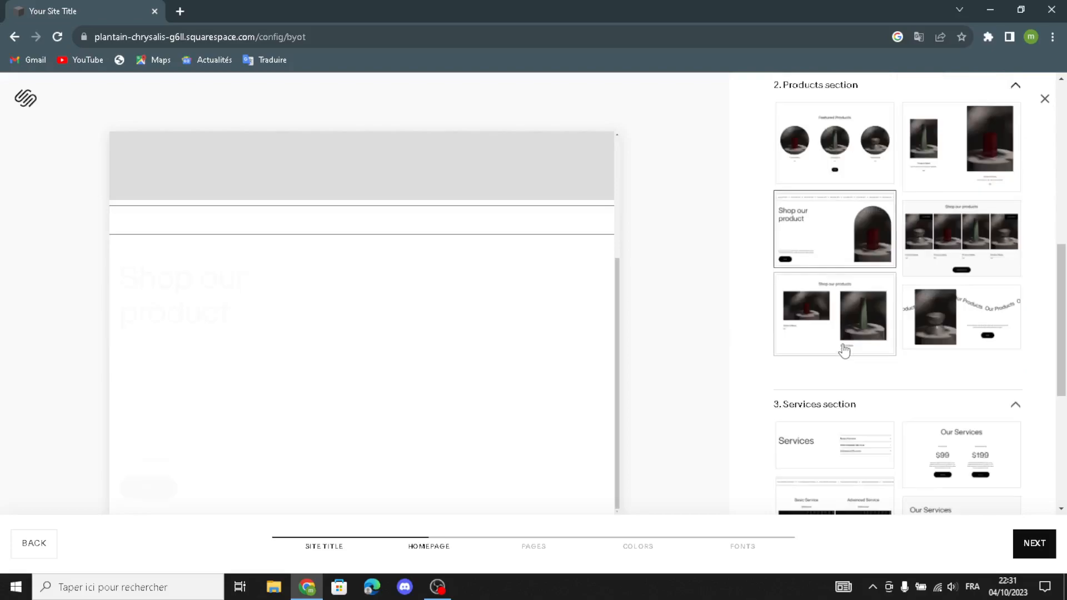
left_click(795, 194)
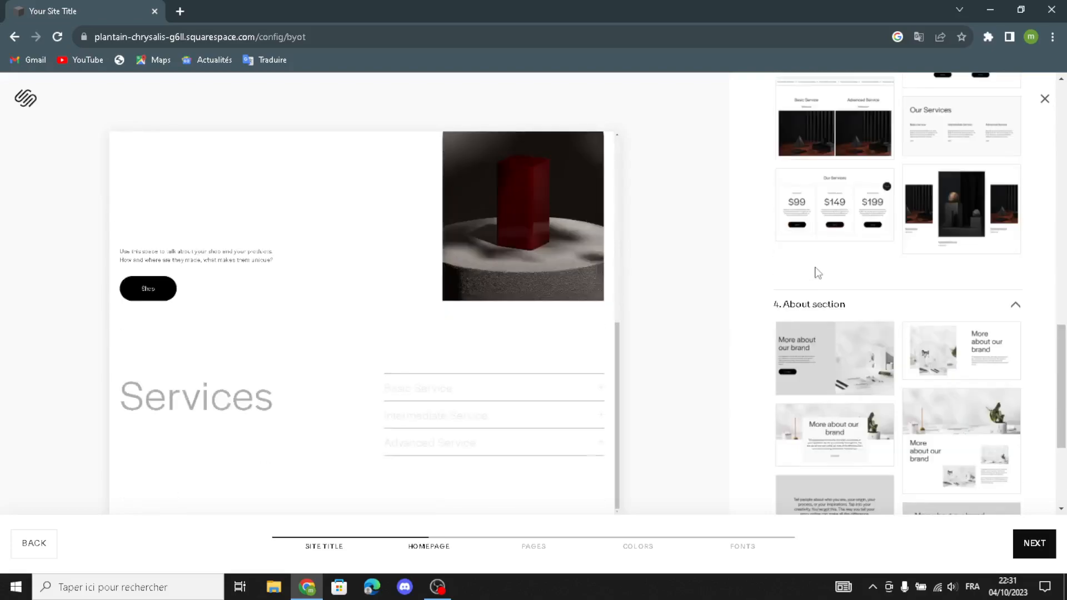
left_click(862, 447)
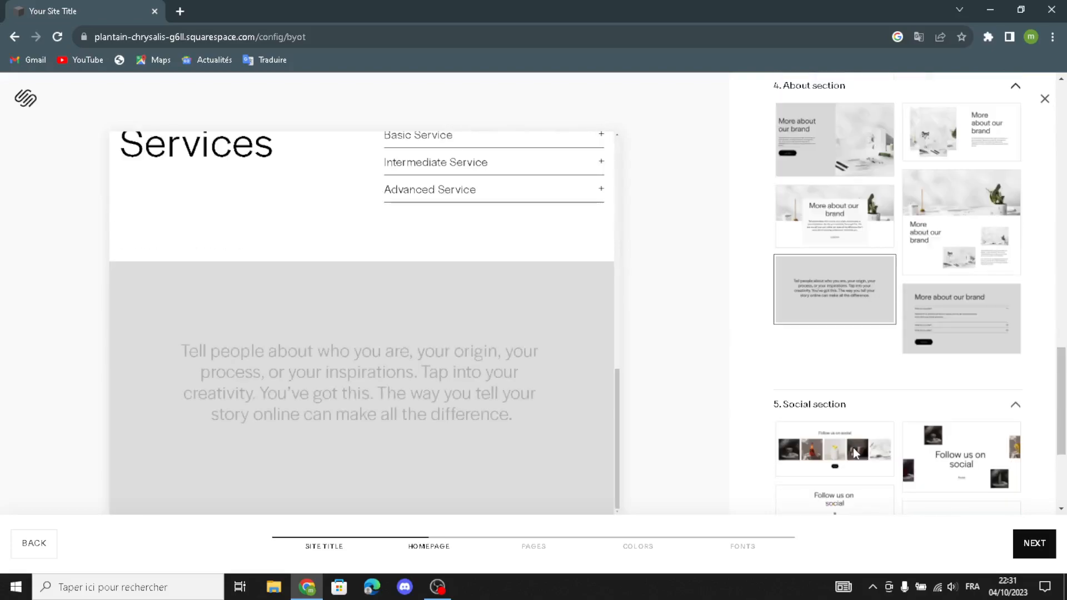
Step: Try the simple "Follow us on social" section with a single icon on the homepage, then remove it
left_click(857, 321)
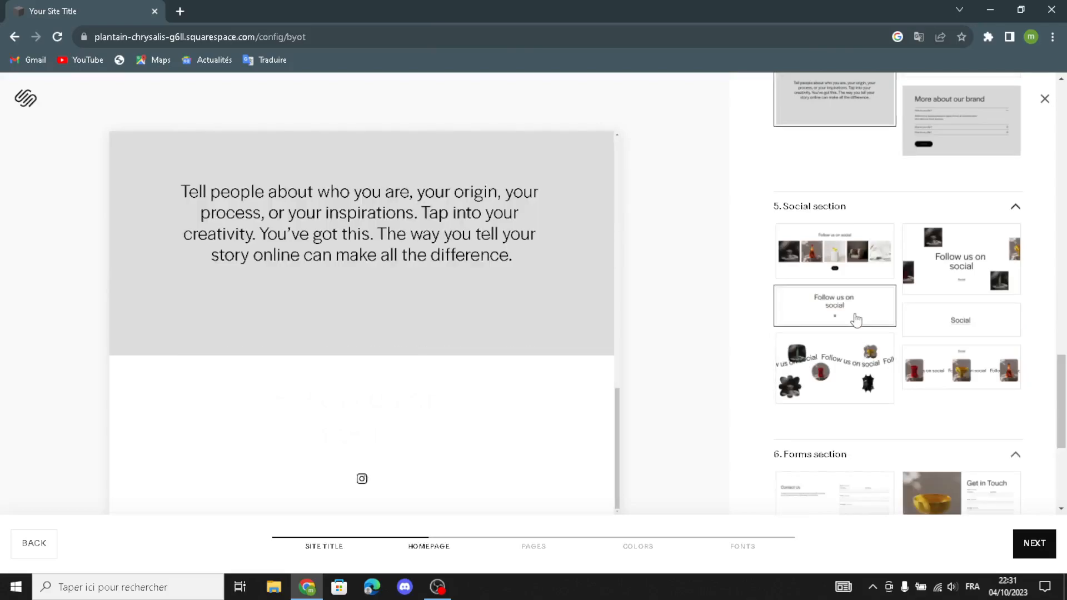
left_click(883, 309)
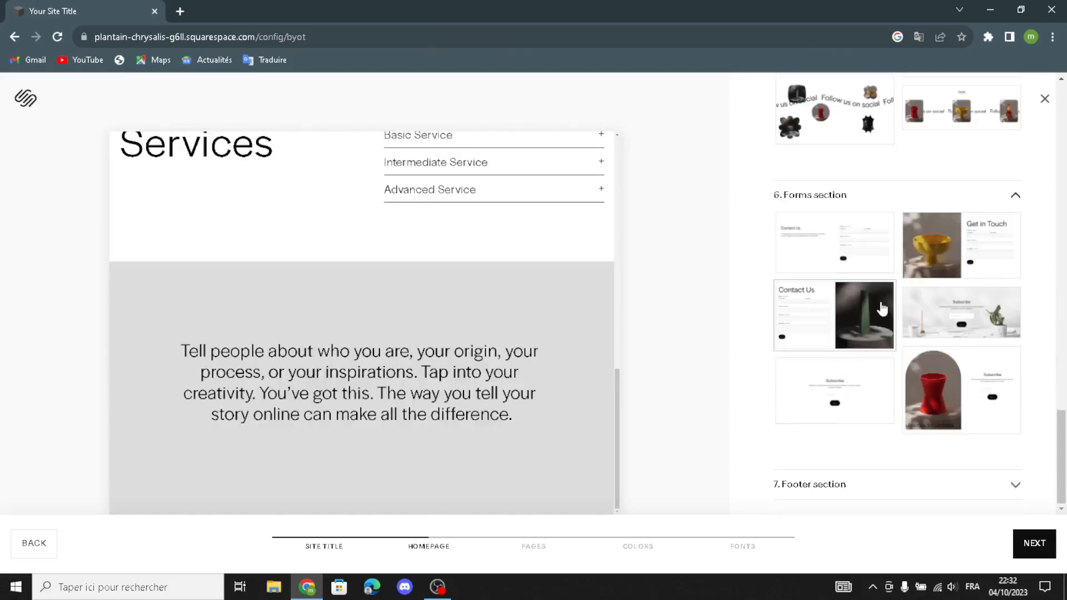
Step: Add the Subscribe form with the red vase image and the three-column footer, and finish the homepage layout
left_click(1002, 416)
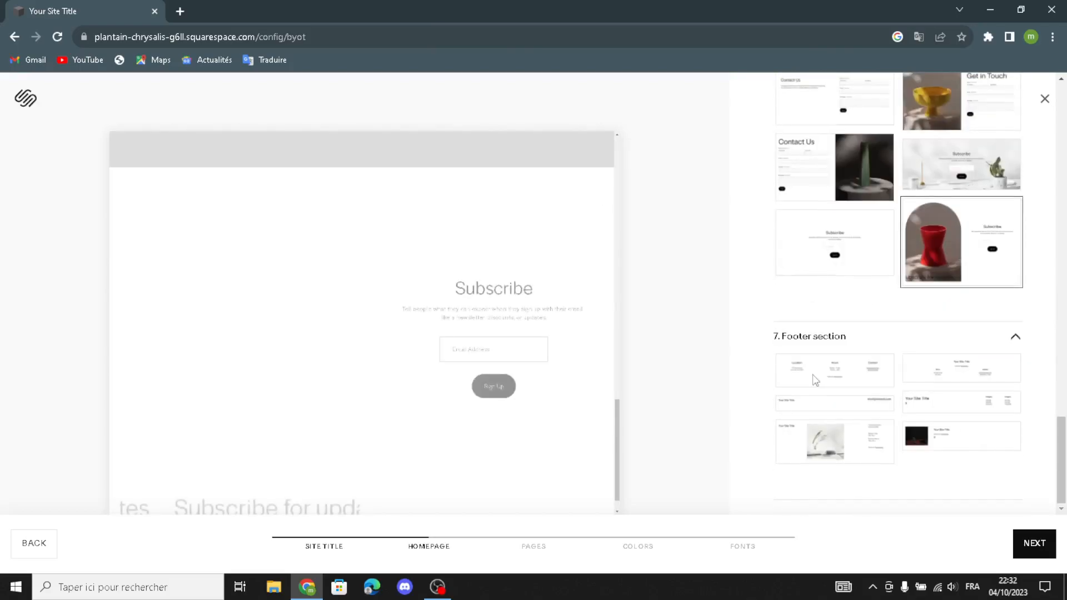
left_click(802, 364)
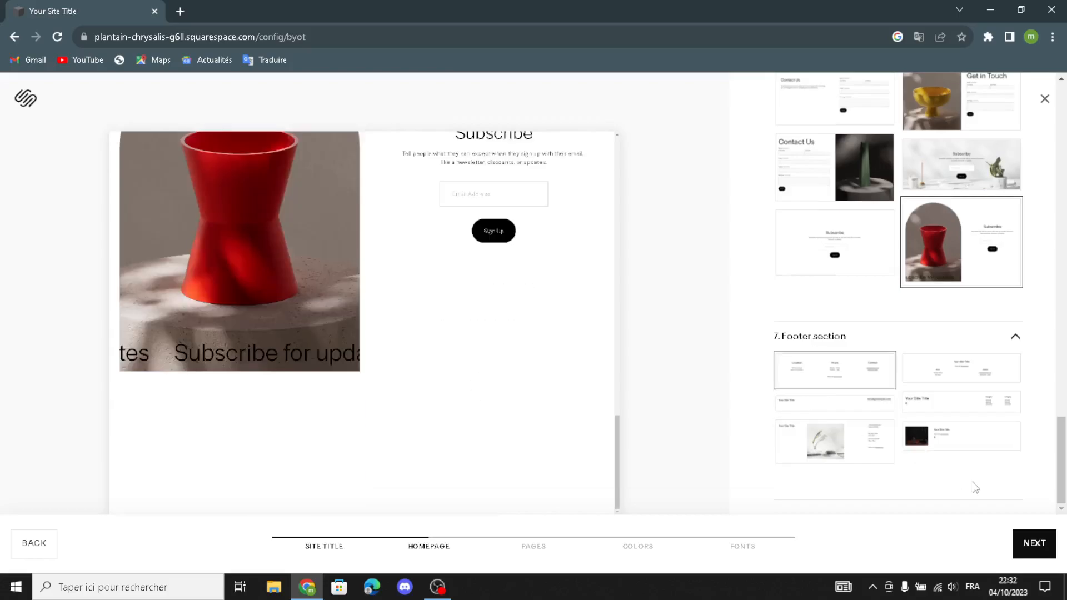
left_click(1032, 556)
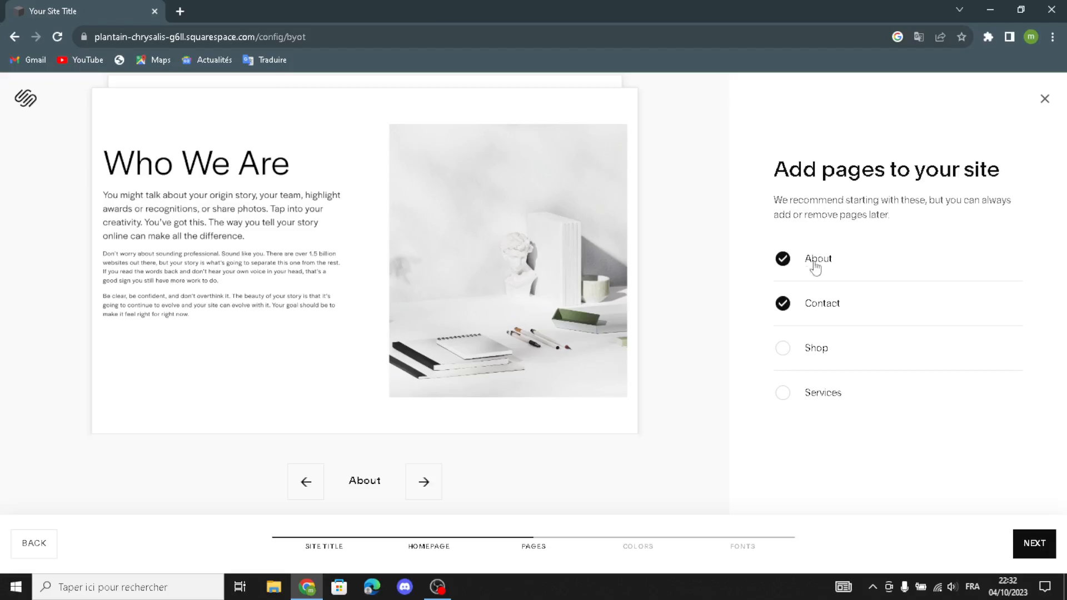
Step: Include a Shop page in the site and choose the Neutral colour palette of light grey, dusty rose and brown
left_click(788, 353)
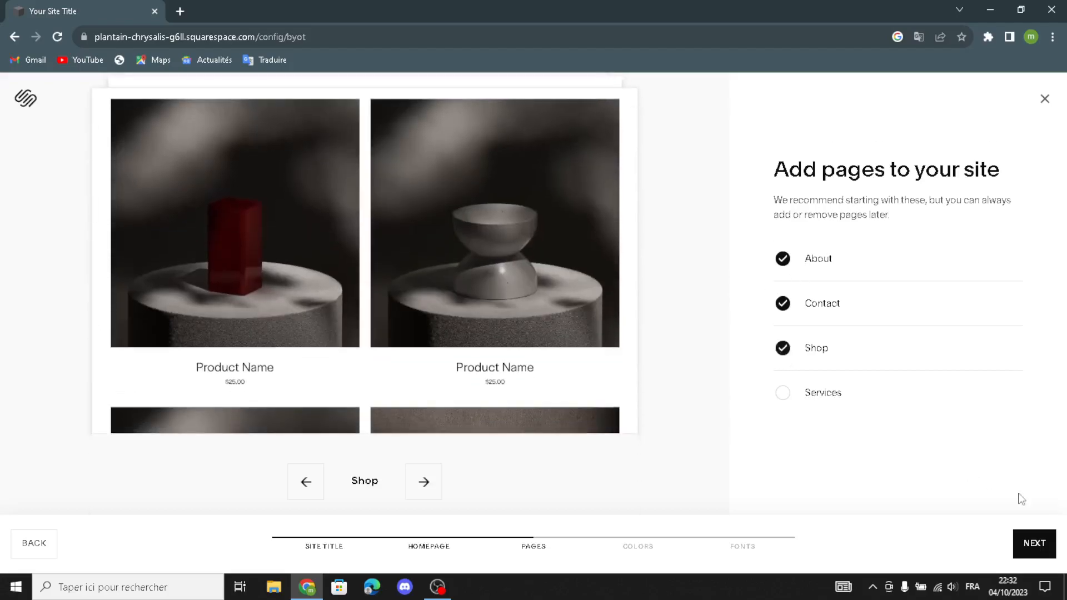
left_click(1026, 546)
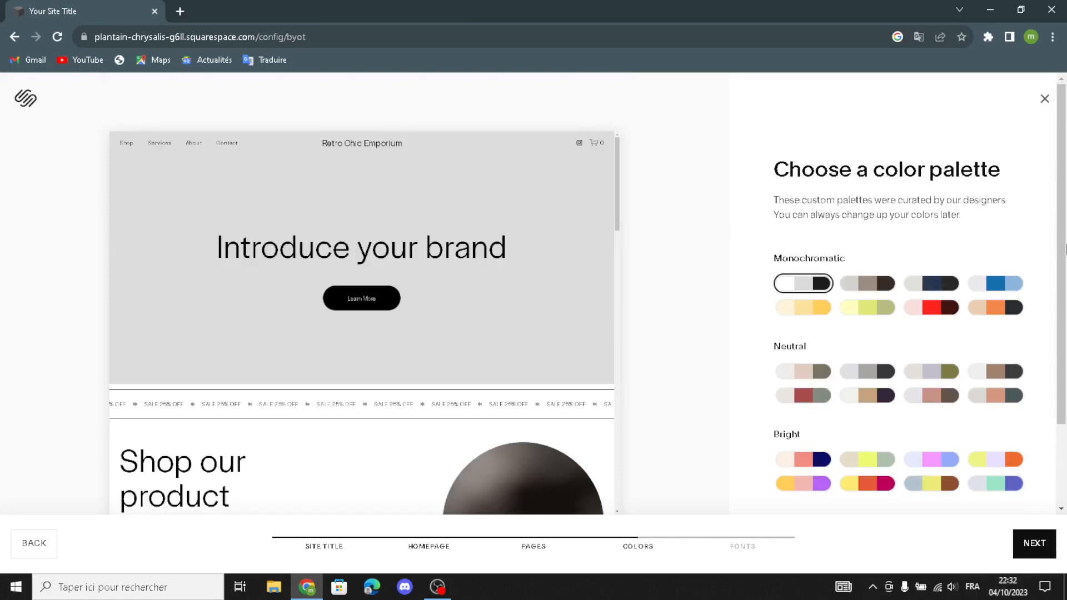
left_click(931, 309)
scroll(1015, 363, "down", 1)
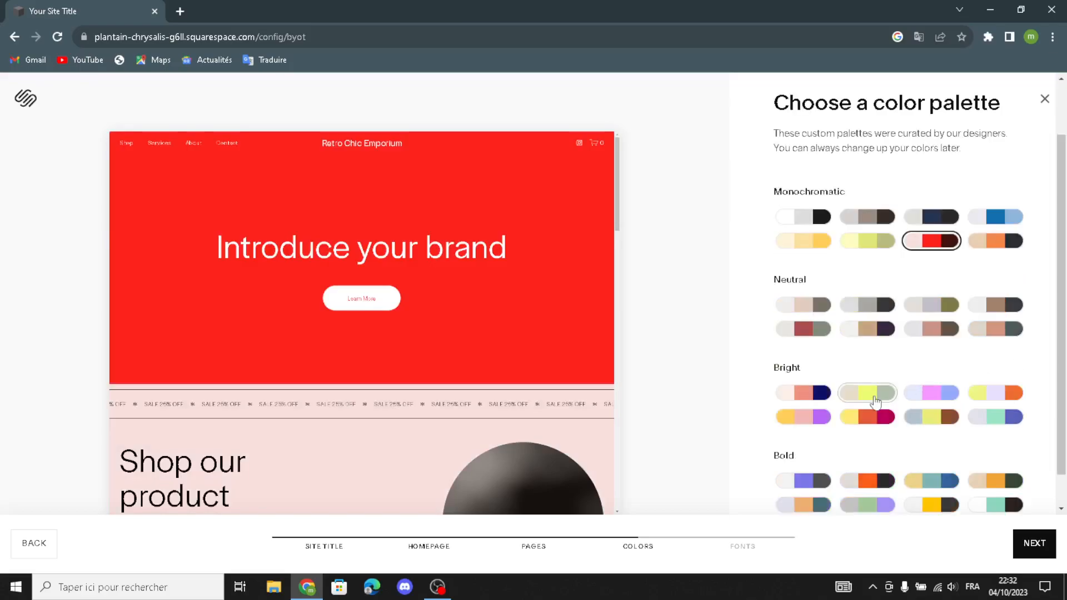
left_click(929, 328)
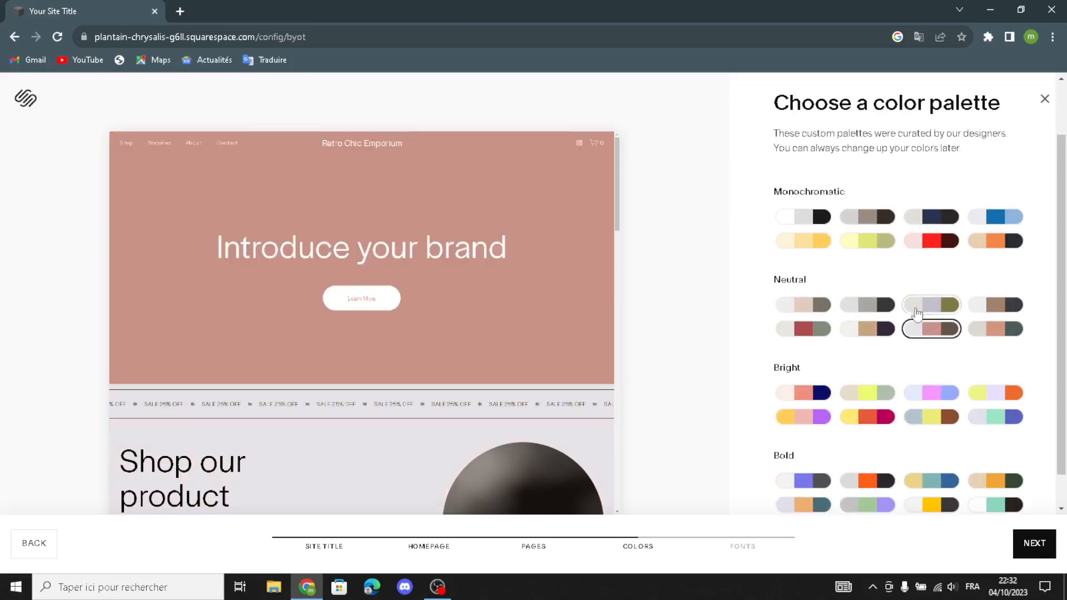
left_click(1034, 544)
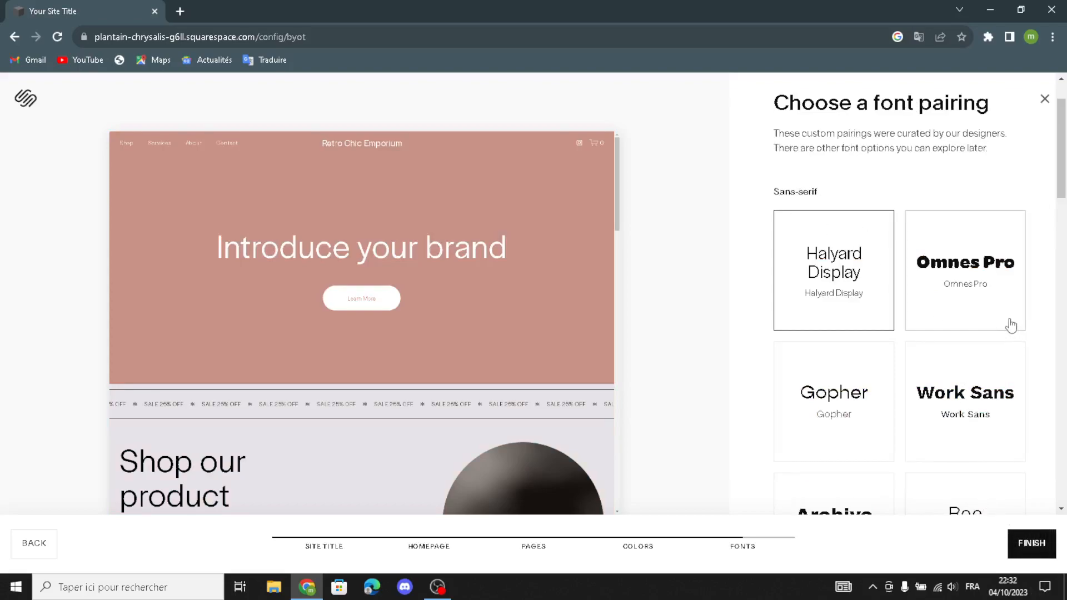
Step: Choose the Omnes Pro sans-serif font pairing and finish the site setup
scroll(917, 343, "down", 1)
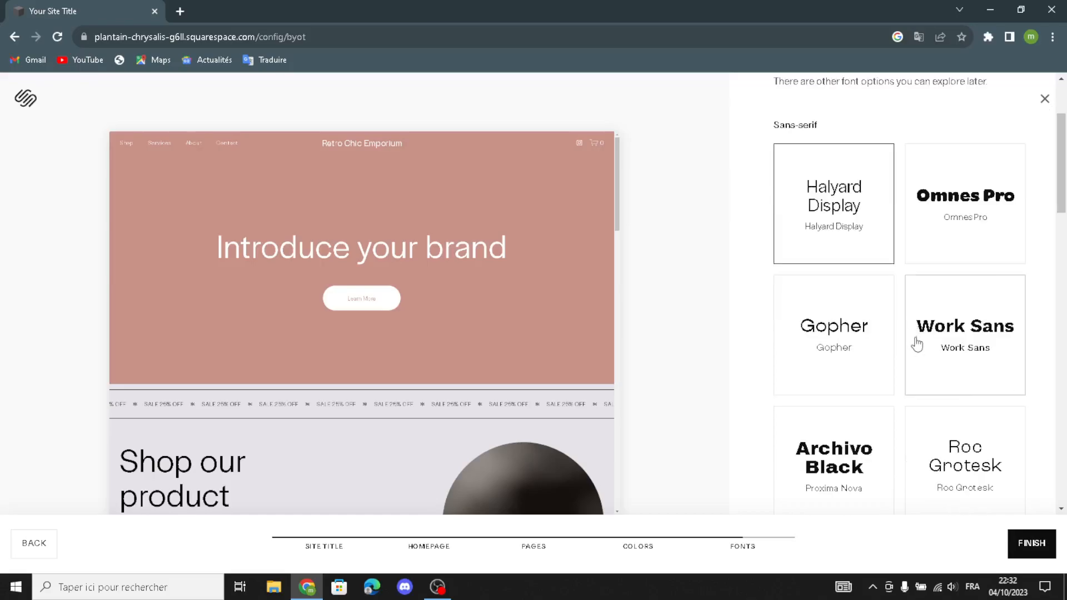
scroll(917, 343, "down", 4)
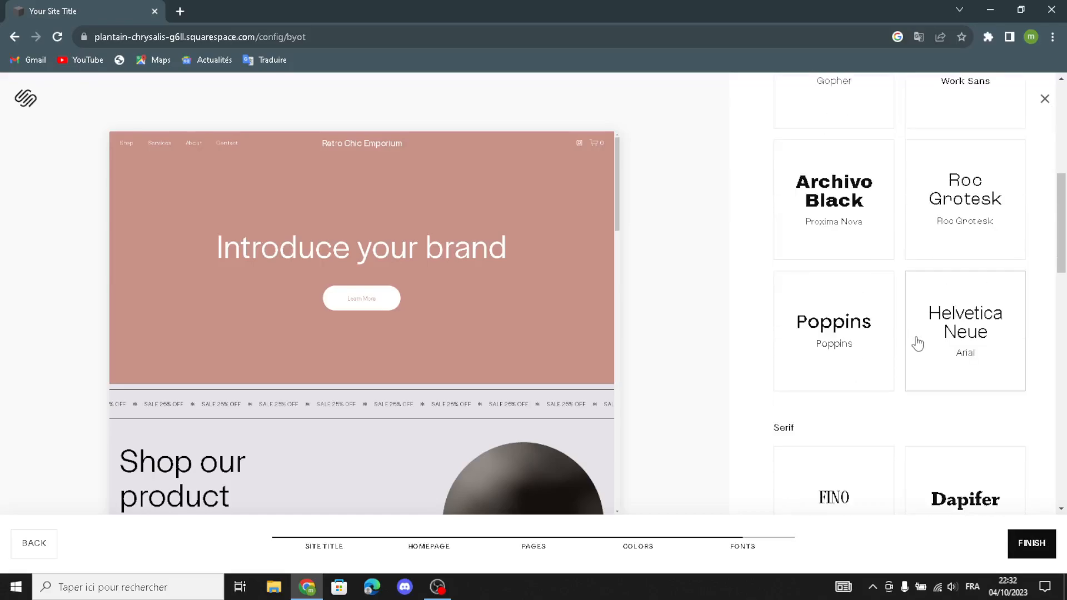
scroll(918, 343, "up", 4)
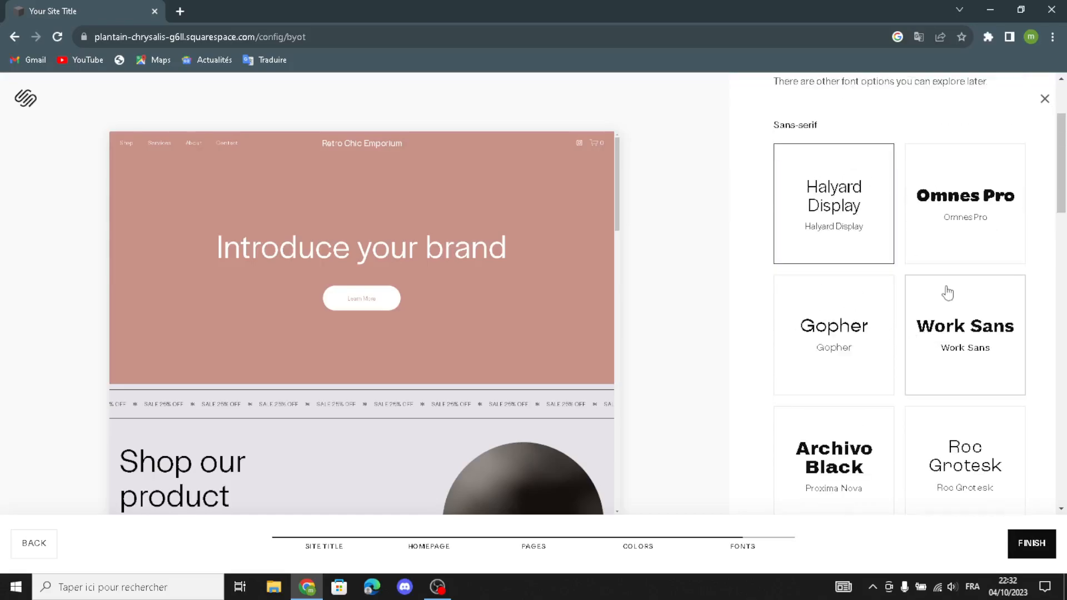
left_click(927, 253)
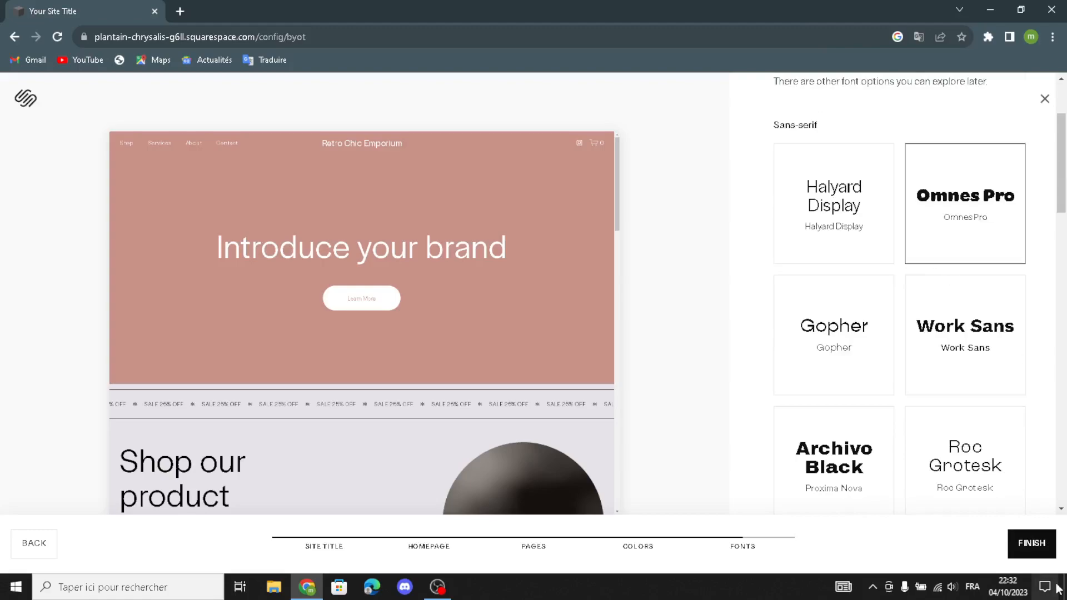
left_click(1027, 554)
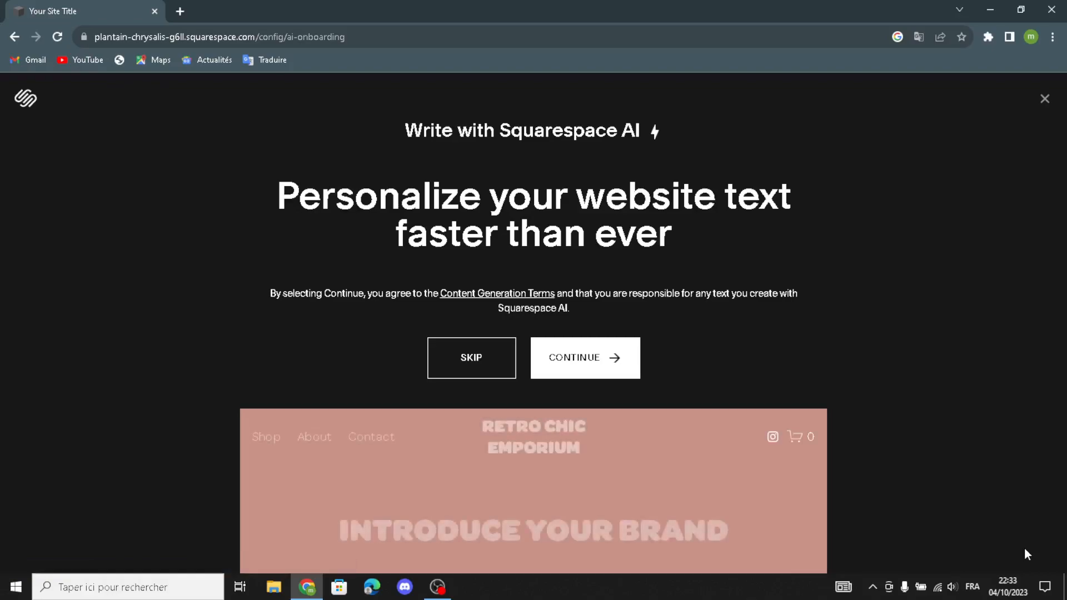
Step: Skip the Squarespace AI text personalization and open the Home page for editing
left_click(463, 353)
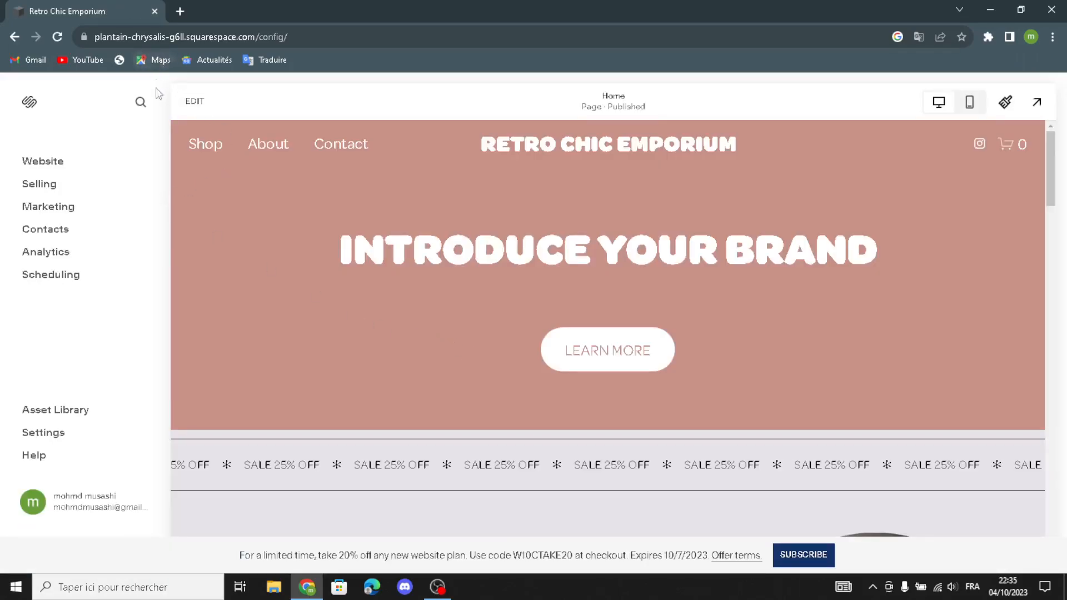
left_click(194, 104)
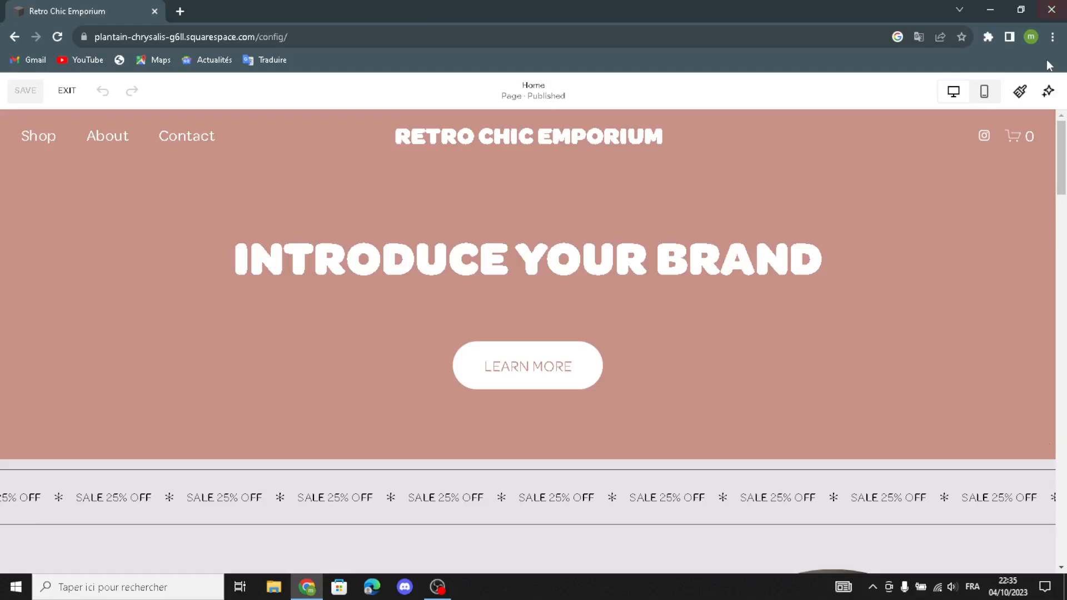
Step: Preview the home page in the mobile layout and return to the desktop layout
left_click(983, 96)
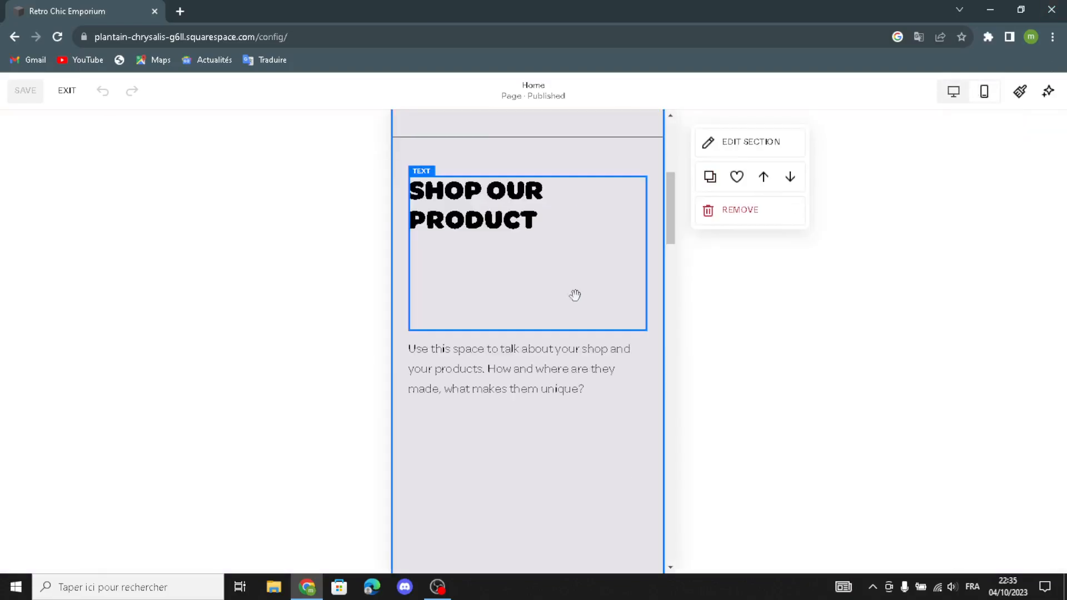
left_click(968, 97)
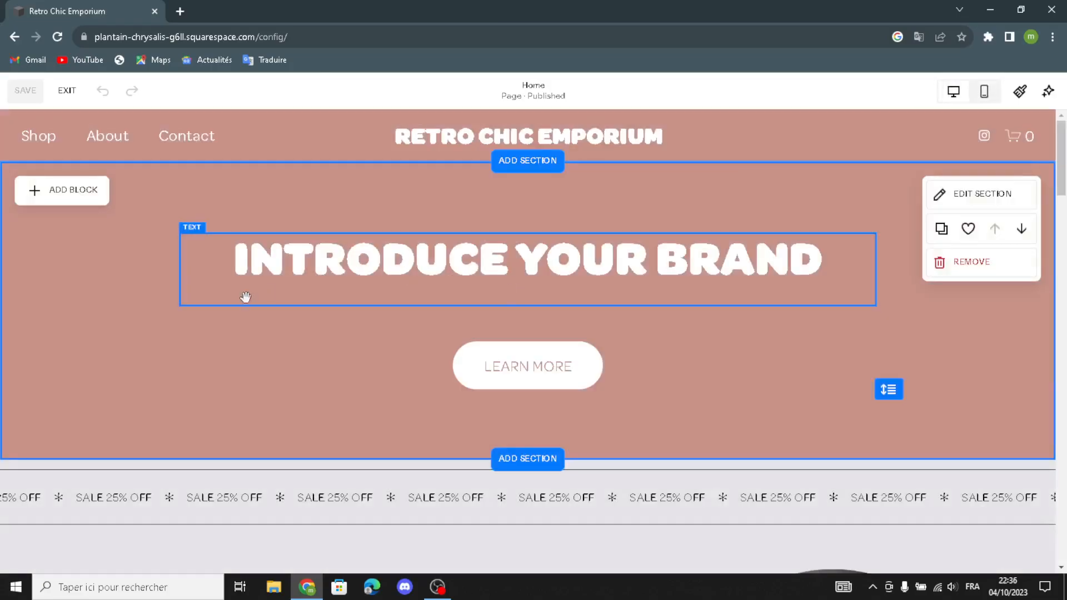
Step: Replace the "Introduce your brand" heading with "WELCOME TO OUR SITE FOR VINTAGE CLOTHING AND ACCESSORIES"
left_click(263, 272)
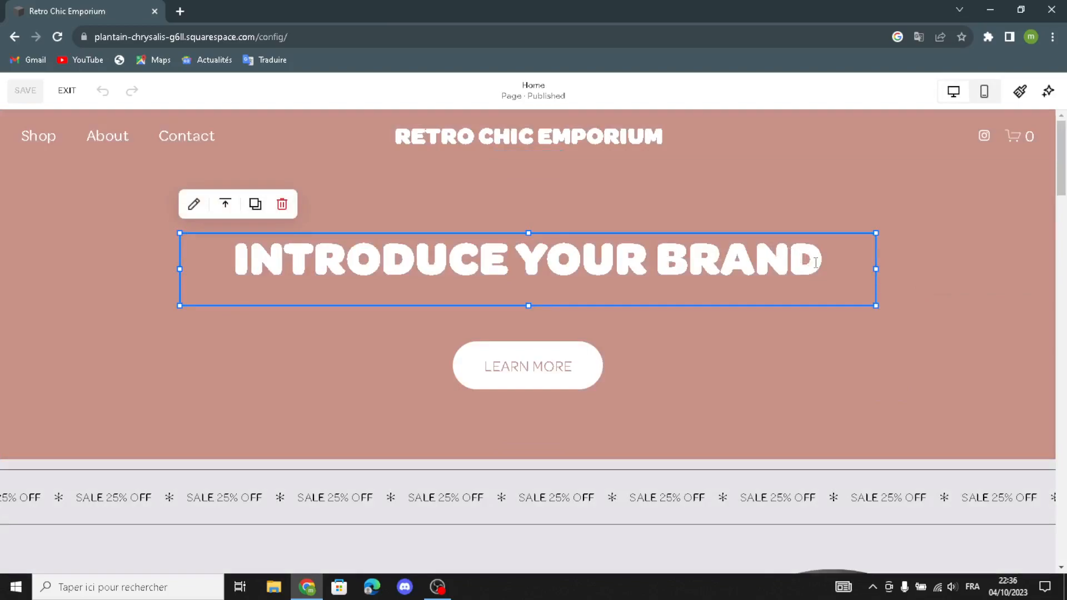
left_click_drag(820, 261, 225, 264)
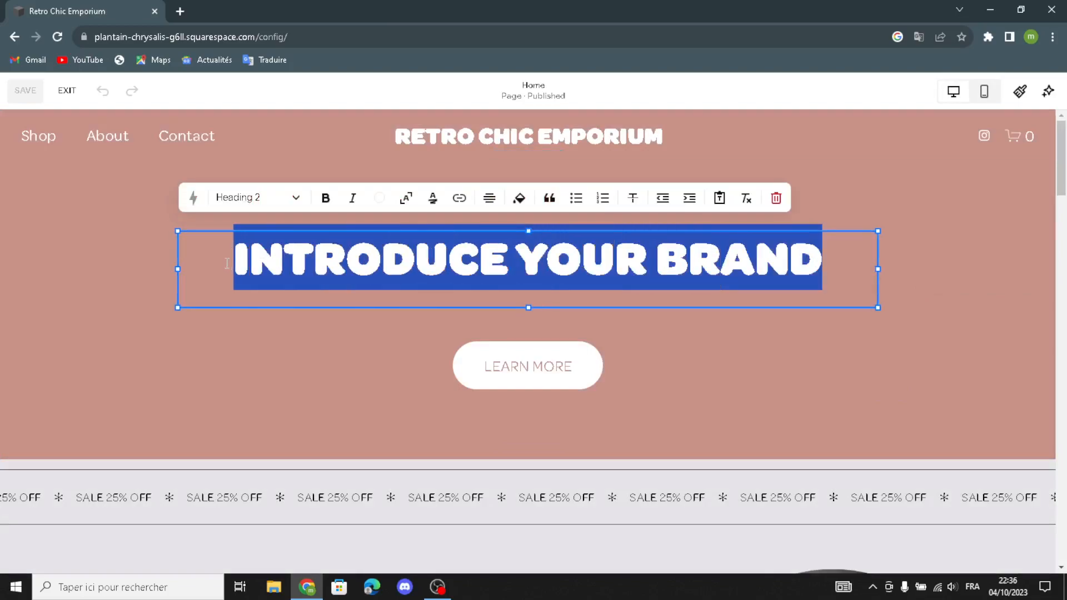
type("WE")
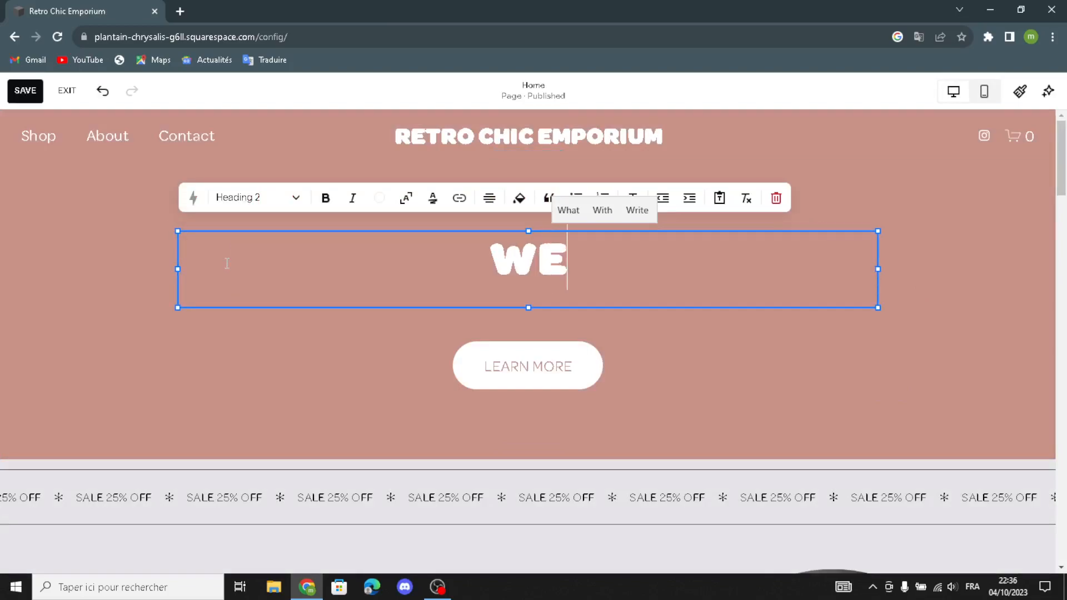
type("LCO")
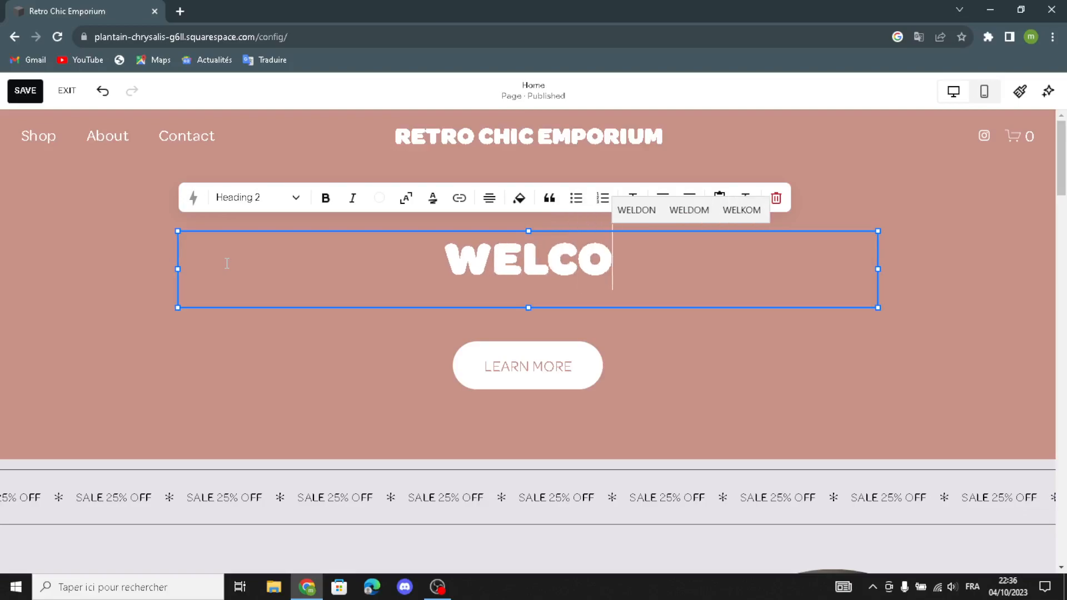
type("ME TO ")
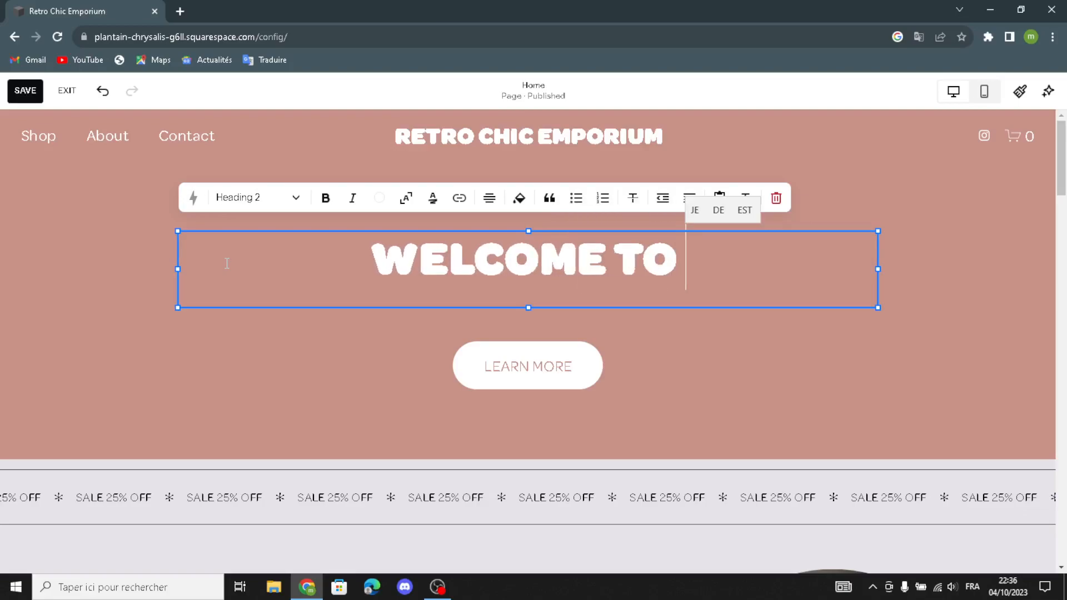
type("OUR SIT")
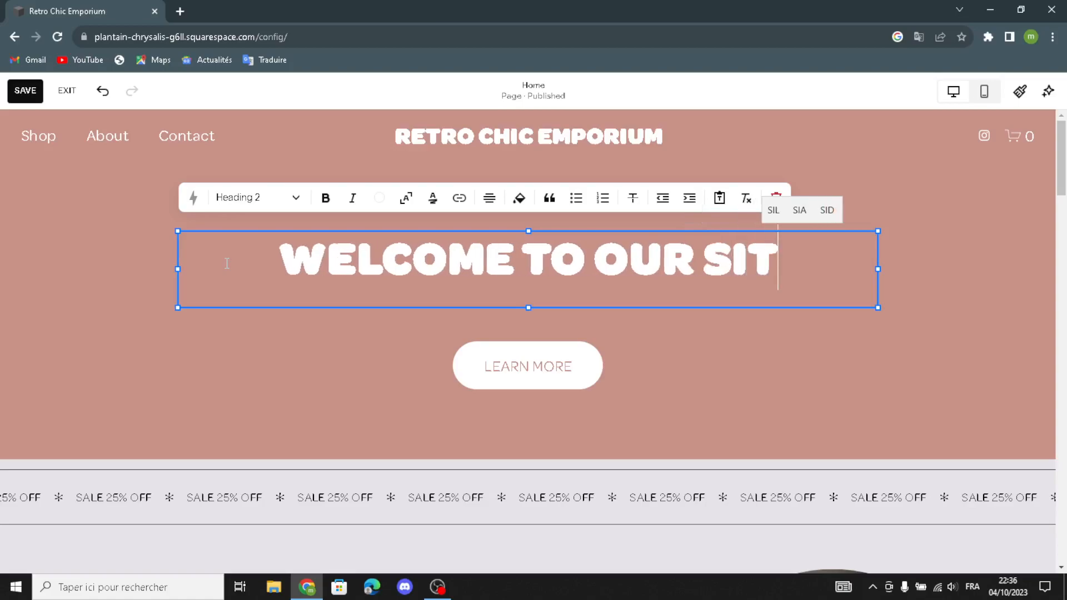
type("E FOR V")
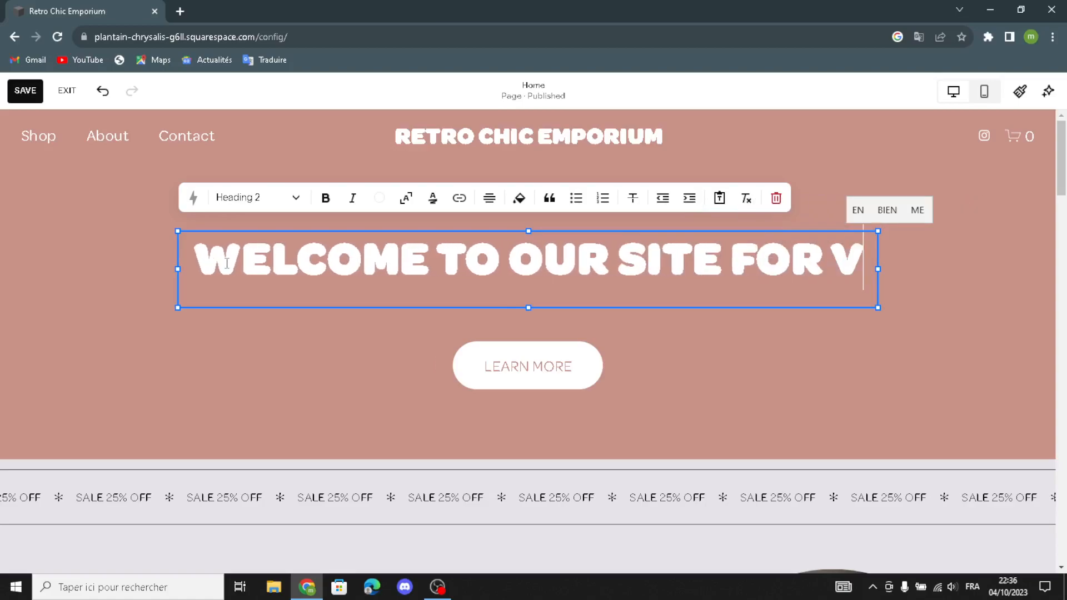
type("INTAGE C")
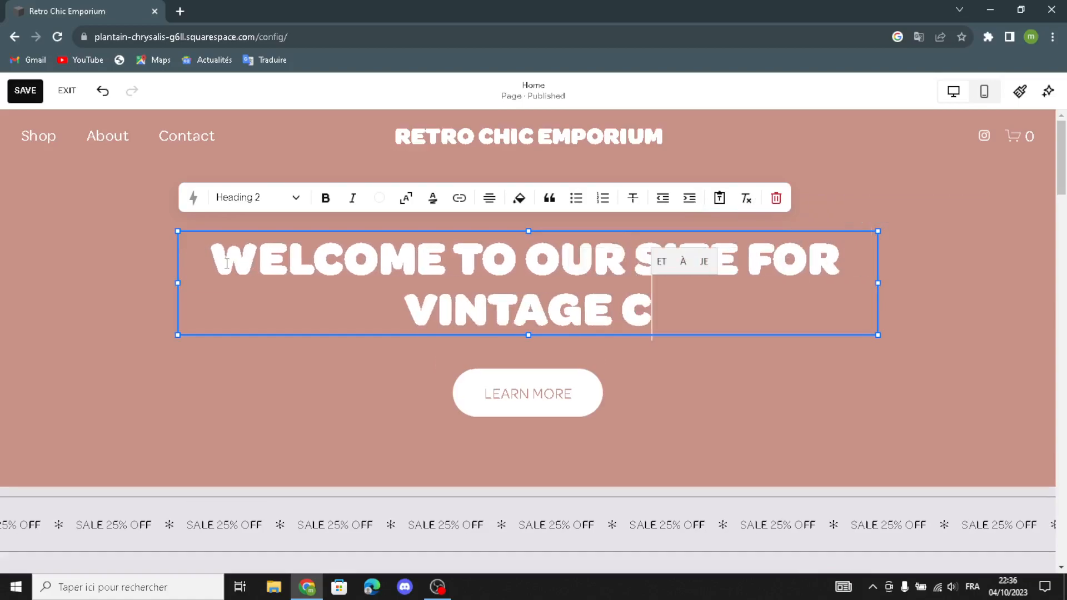
type("LOTHING ")
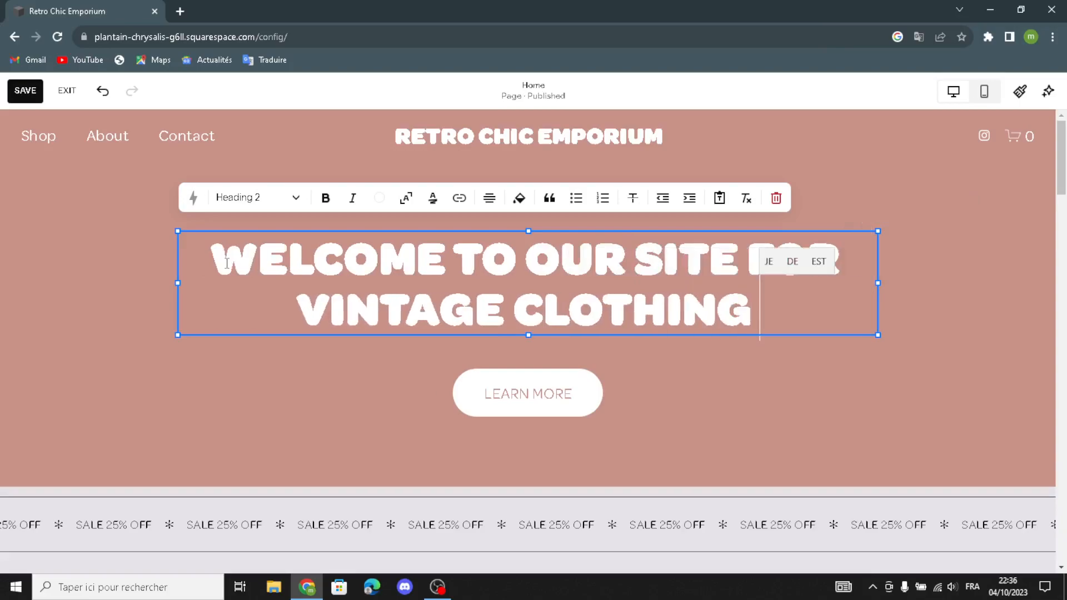
type("AND ACC")
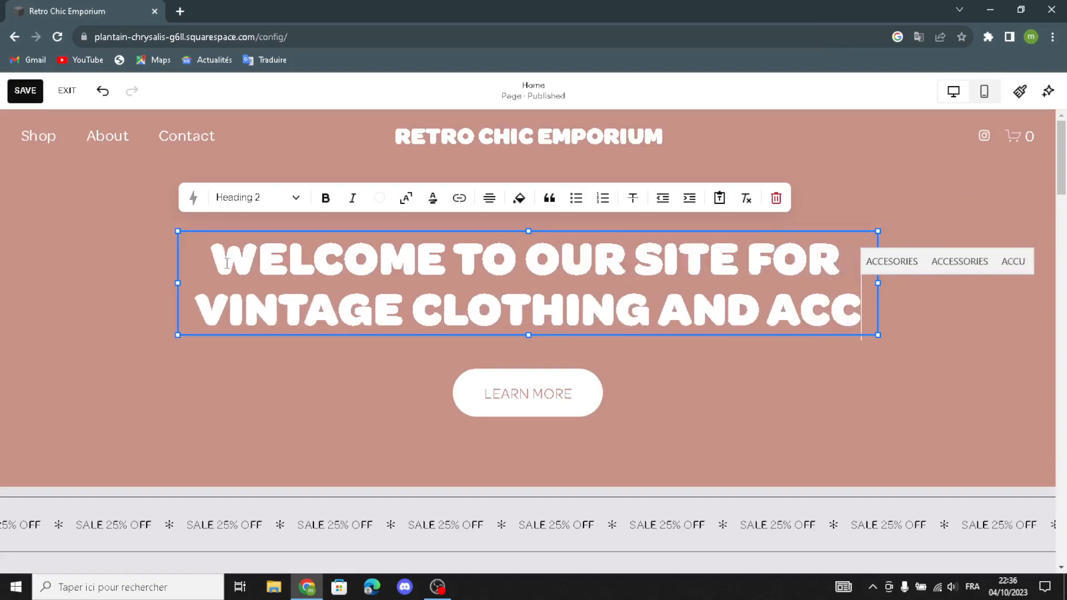
type("ESSORIES B")
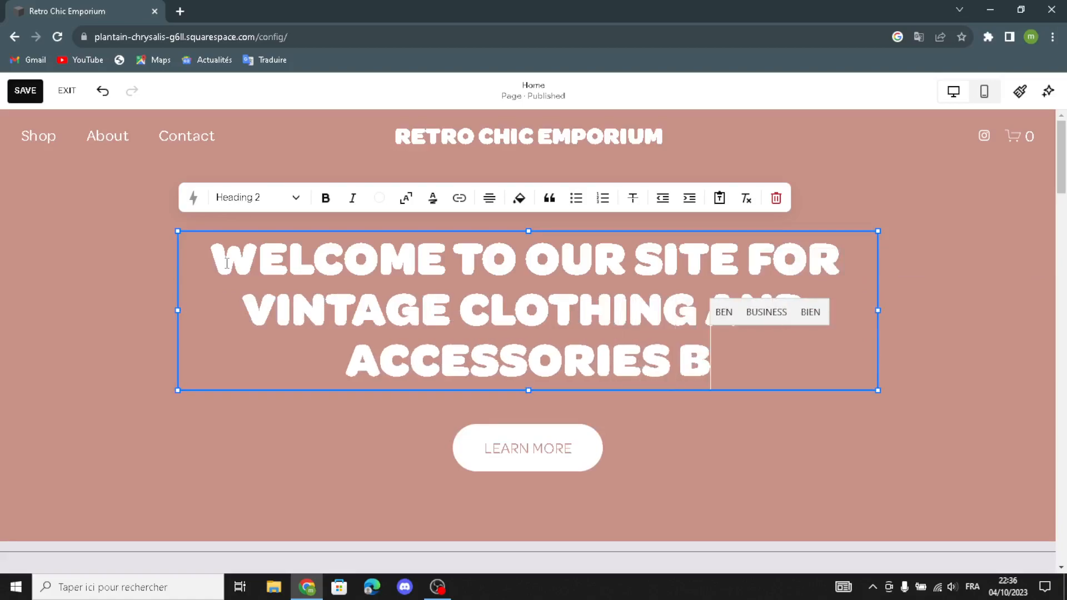
key("BackSpace")
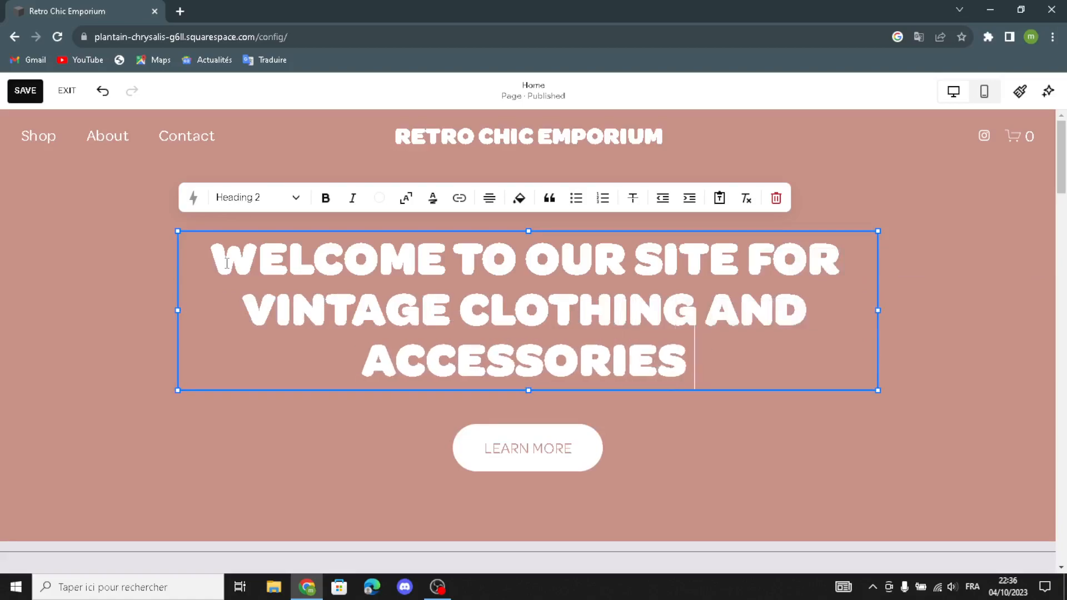
left_click(169, 272)
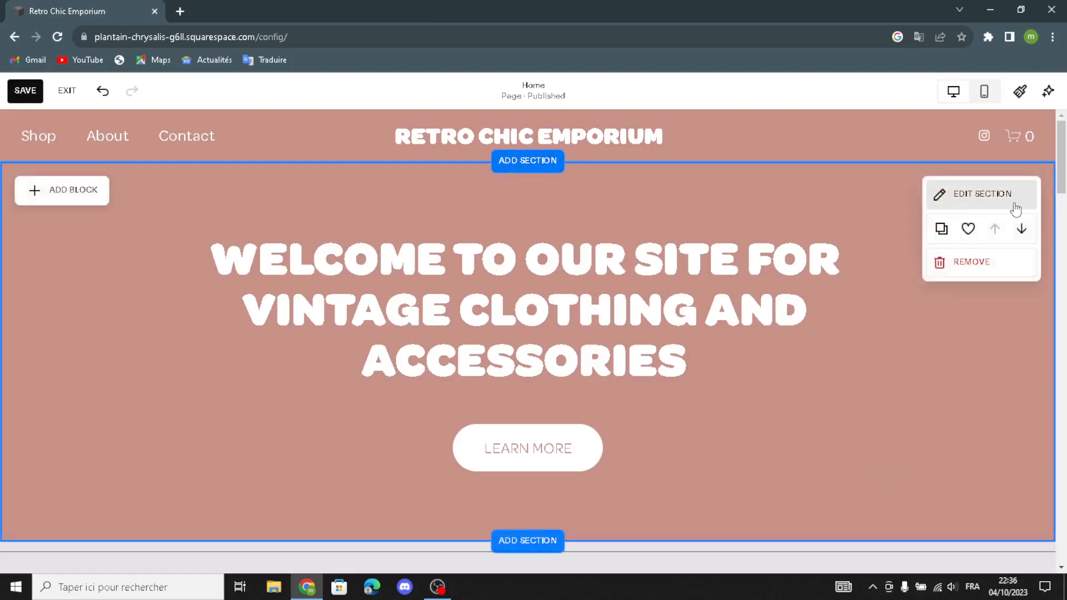
Step: Open the welcome section's background image settings and bring up the image library for choosing a picture
left_click(989, 211)
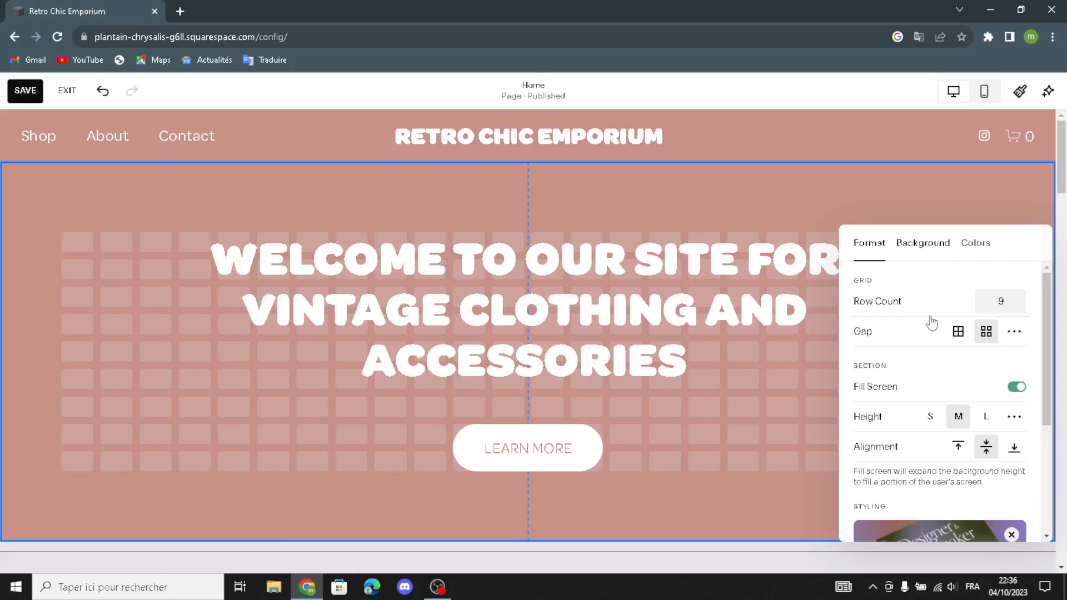
left_click(924, 243)
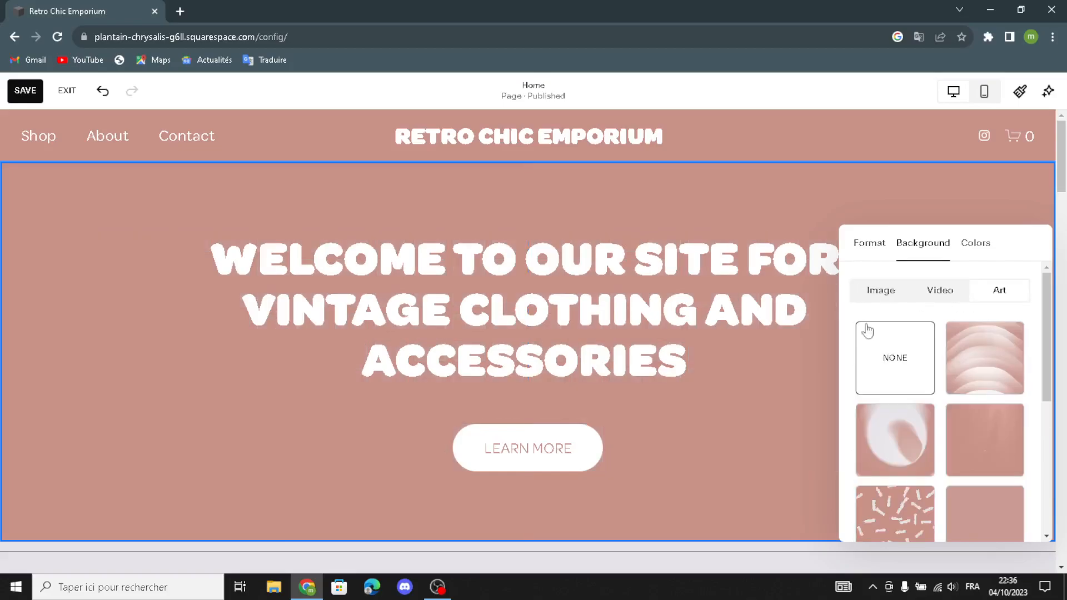
left_click(880, 297)
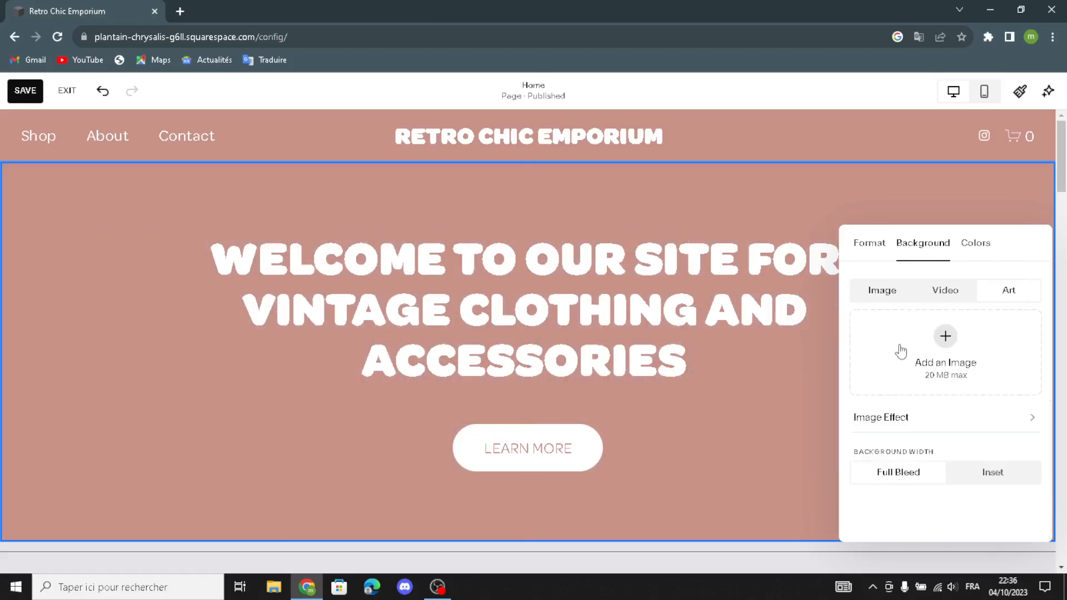
left_click(941, 345)
left_click(970, 406)
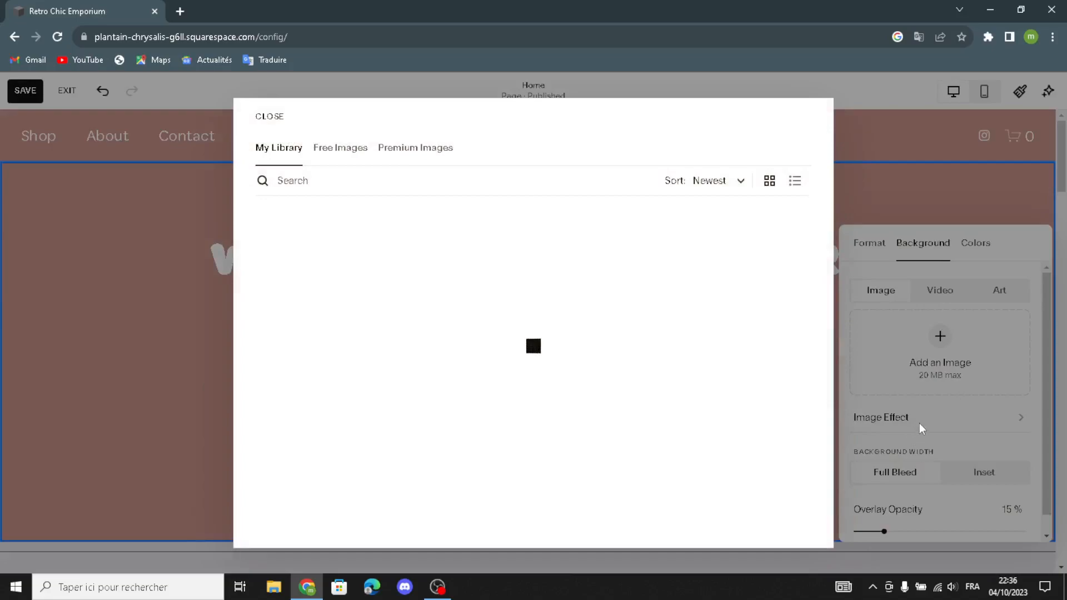
Step: Search the free images for "vintage clothing and accessories" and shorten the search to "vintage clothing"
left_click(351, 148)
left_click(342, 181)
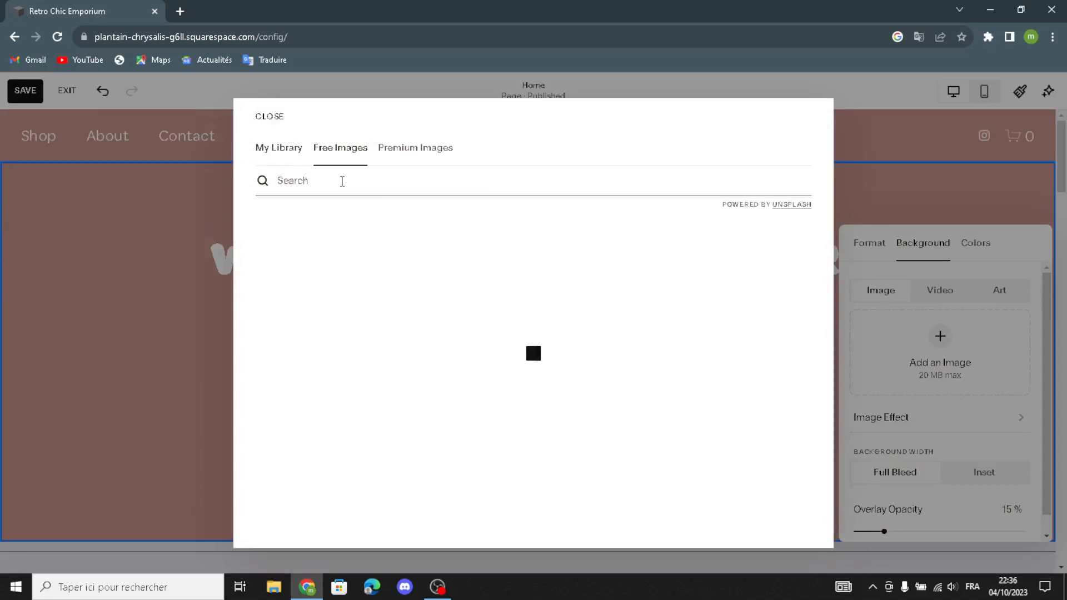
type("vintage ")
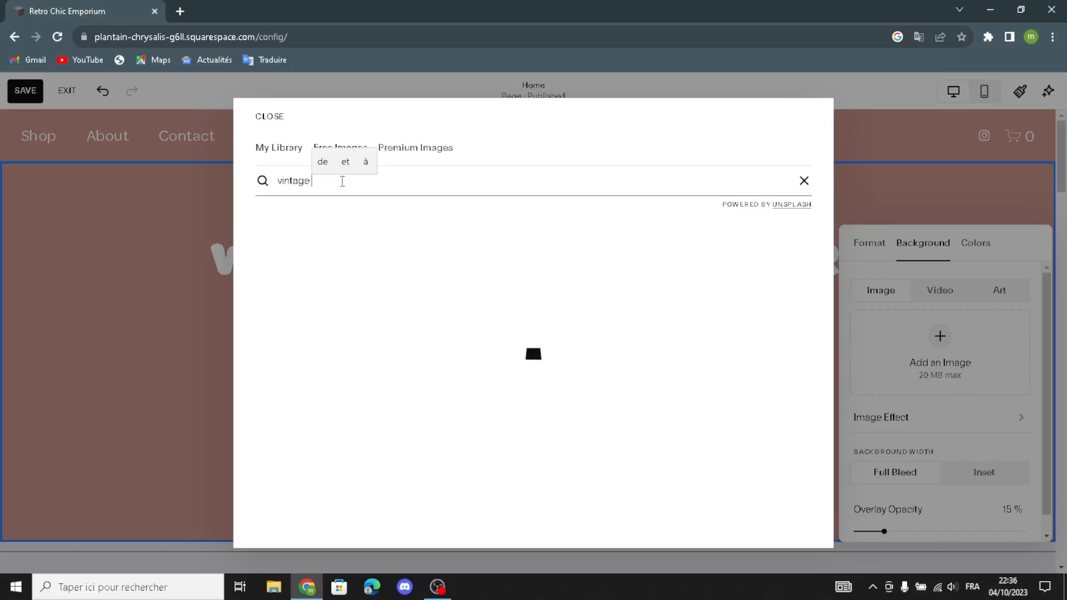
type("clothing")
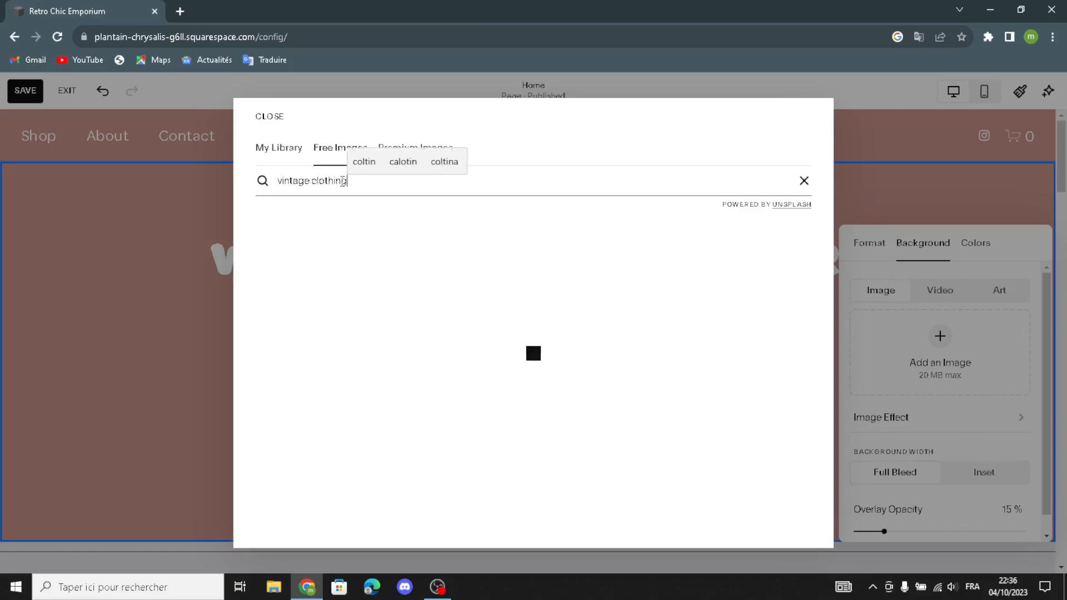
type(" and ac")
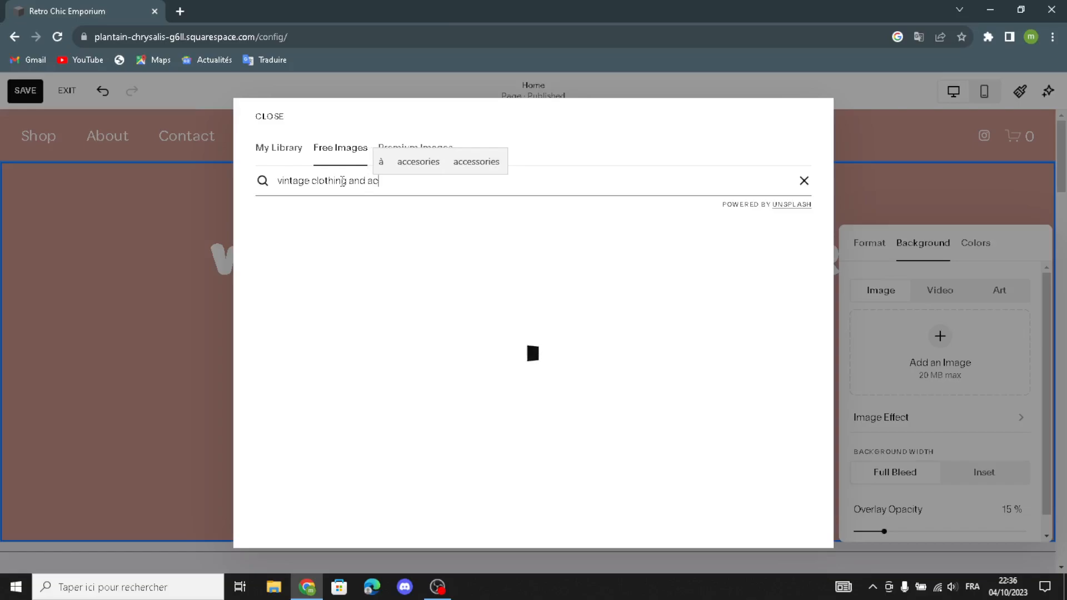
type("cessories")
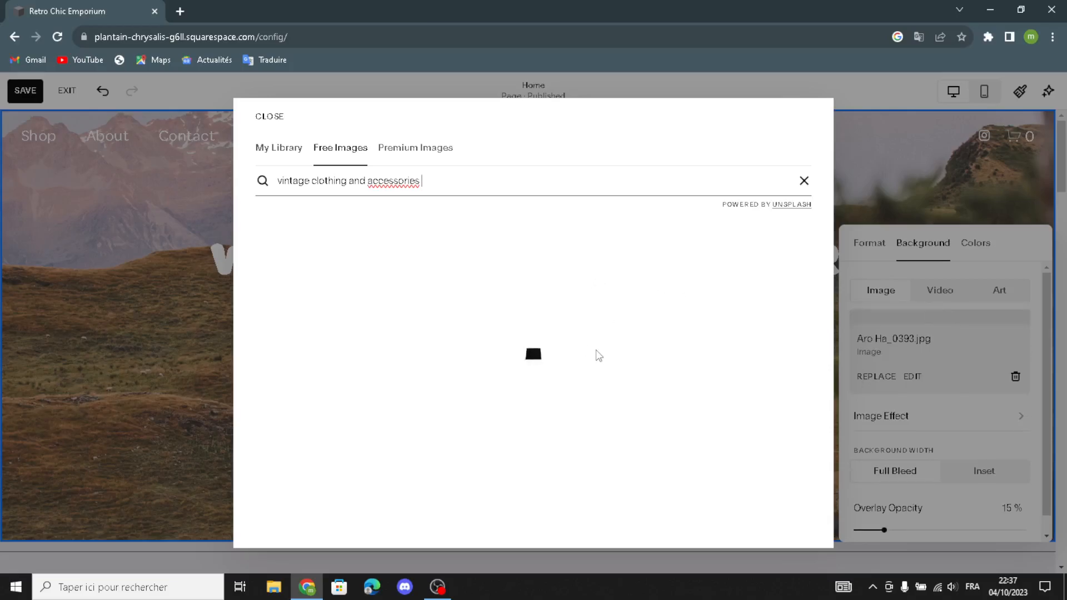
key("ctrl+BackSpace")
key("ctrl+BackSpace")
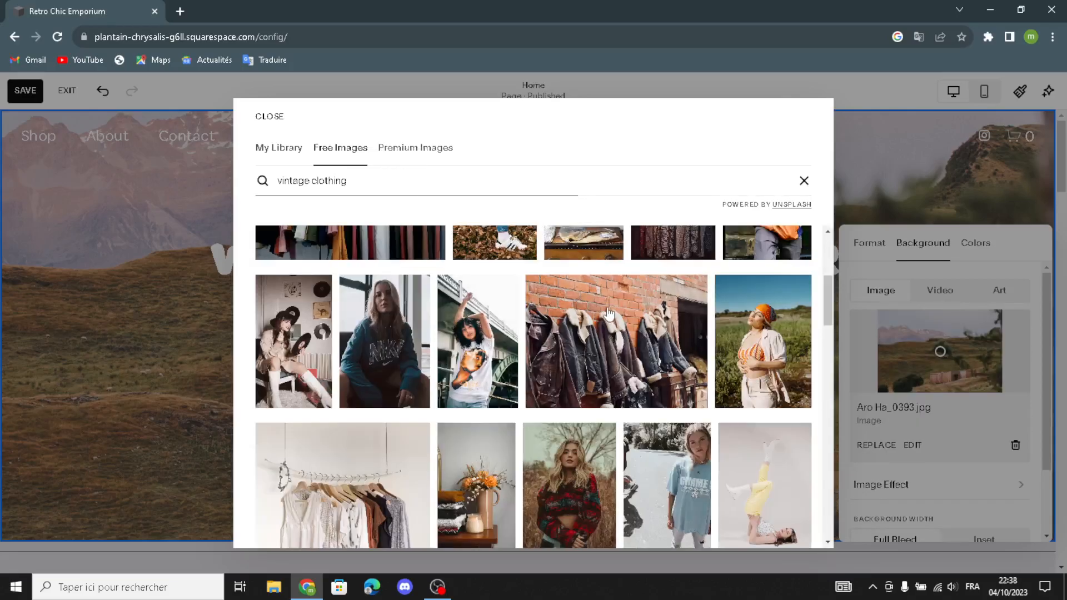
Step: Set the photo of leather jackets hanging on a brick wall as the welcome section's background and close the section settings
left_click(610, 315)
left_click(644, 375)
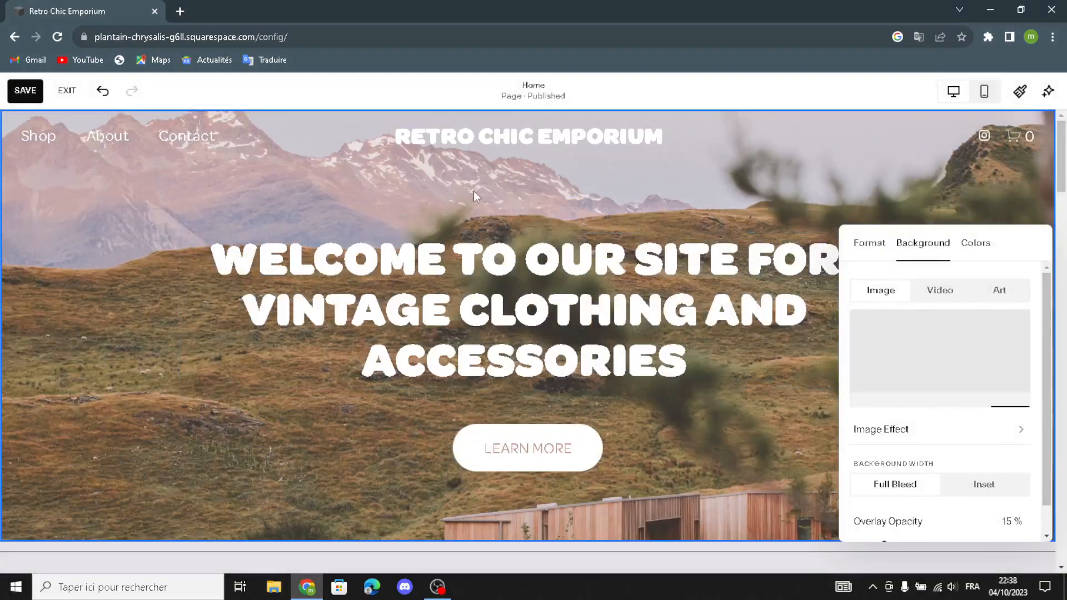
mouse_move(659, 142)
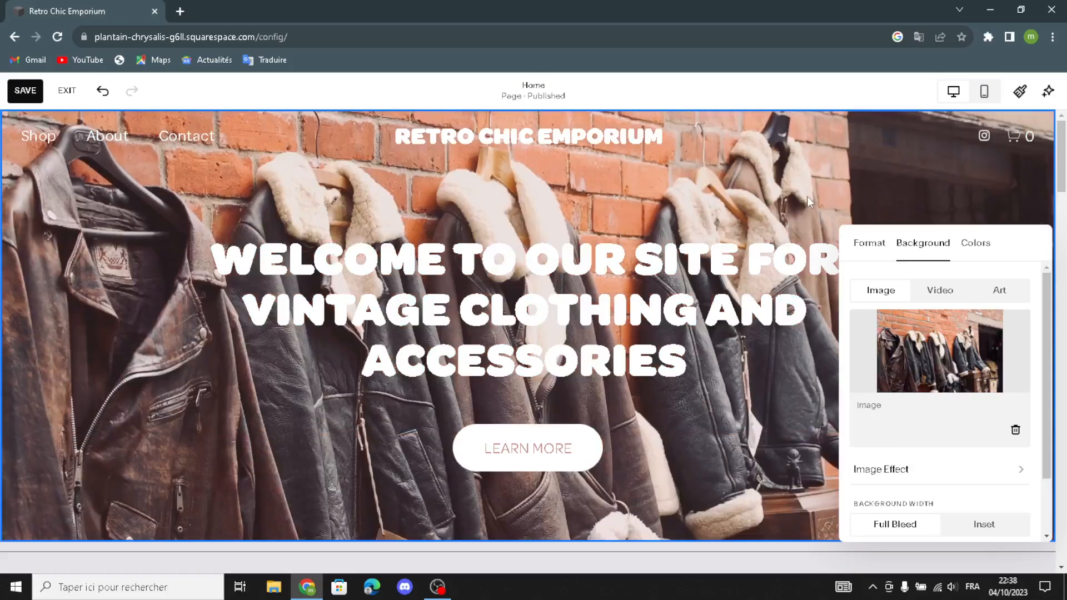
left_click(807, 195)
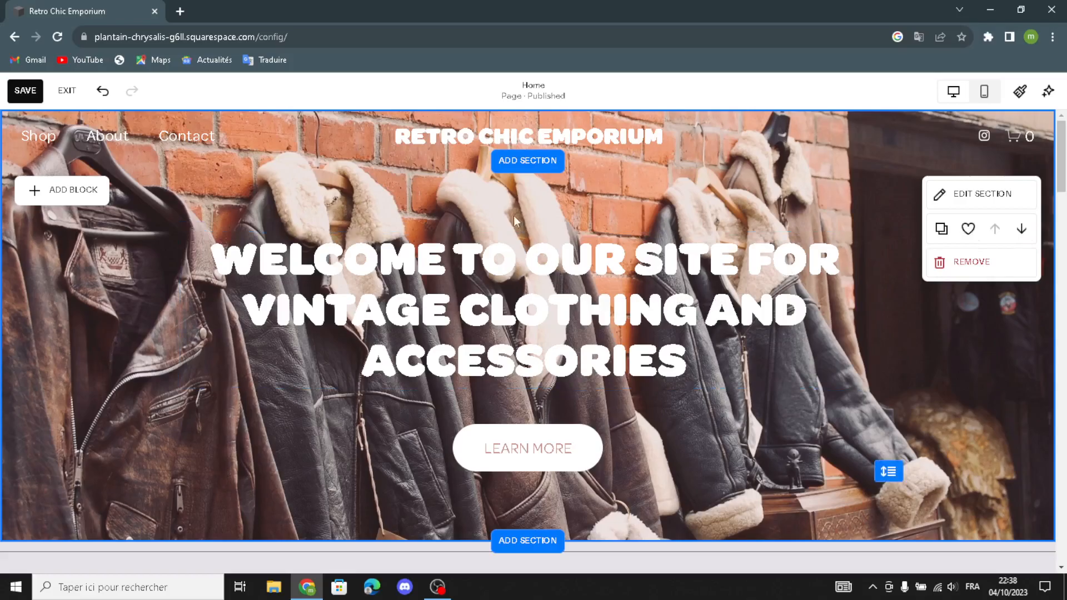
Step: Look at the choices for adding a section above the welcome section and close them without adding one
left_click(512, 167)
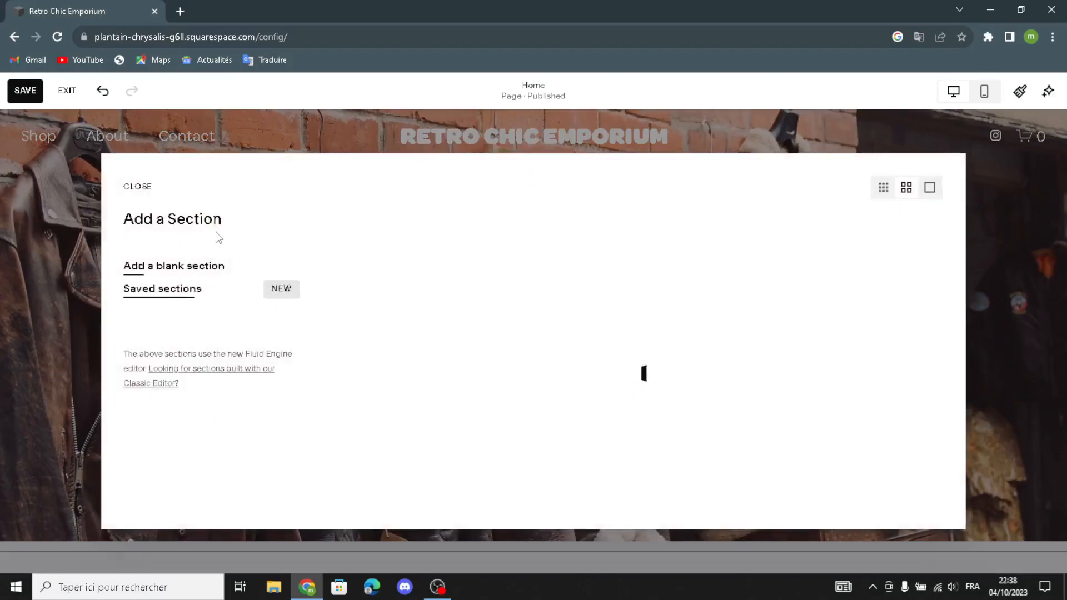
left_click(139, 189)
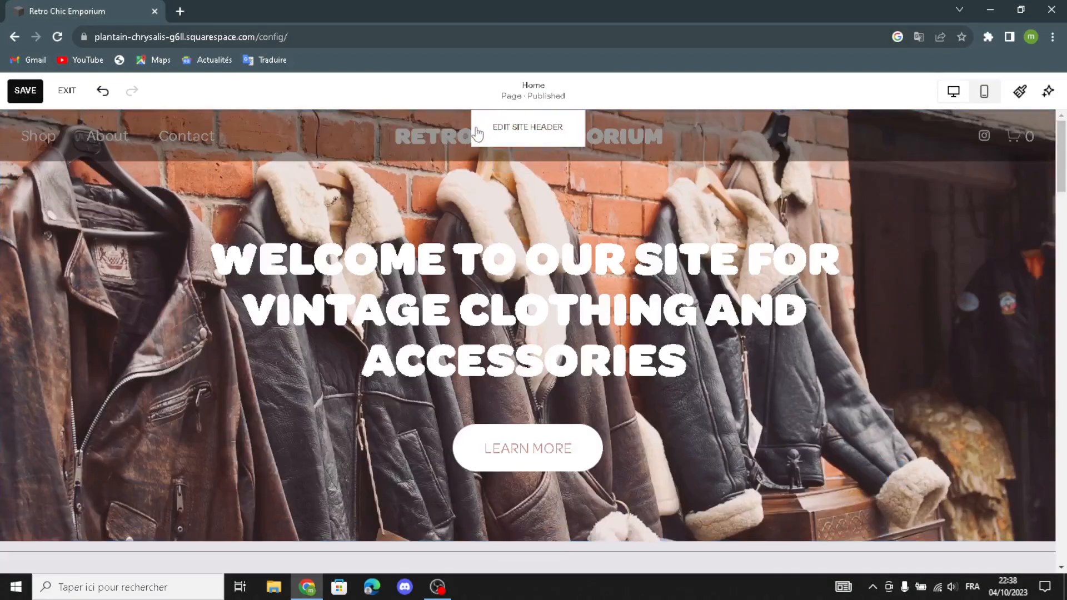
Step: Examine the site header's global settings, including the title, logo and mobile logo options, and close them
left_click(479, 132)
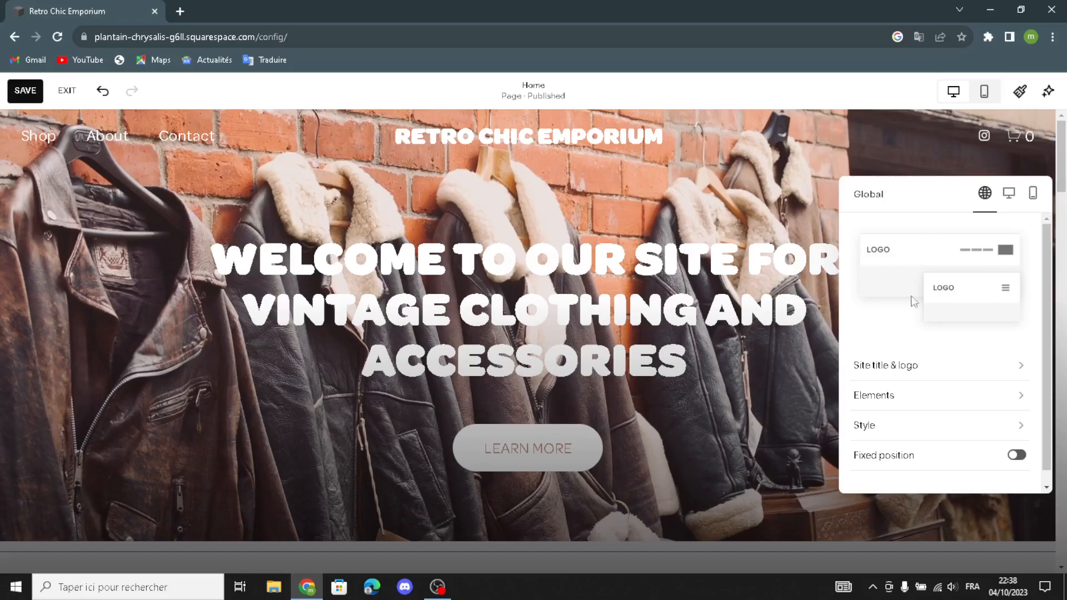
left_click(903, 373)
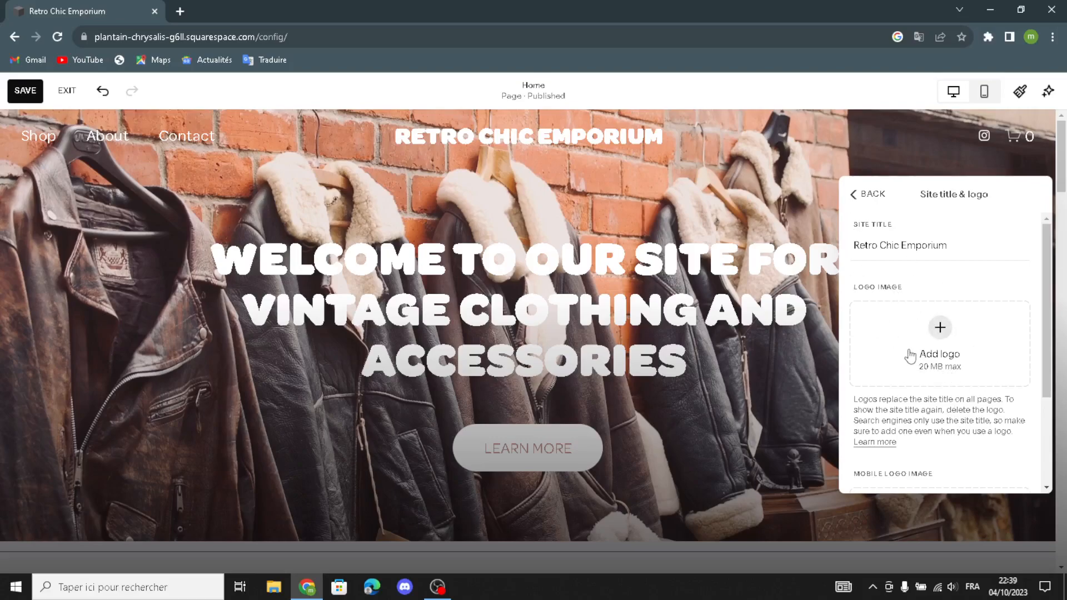
scroll(891, 406, "down", 2)
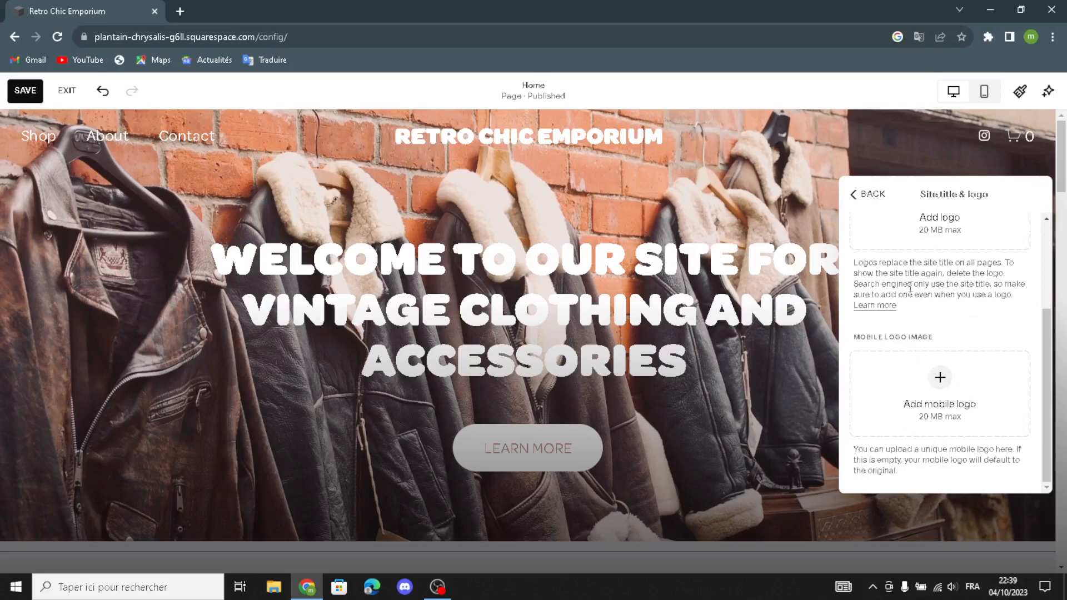
left_click(849, 193)
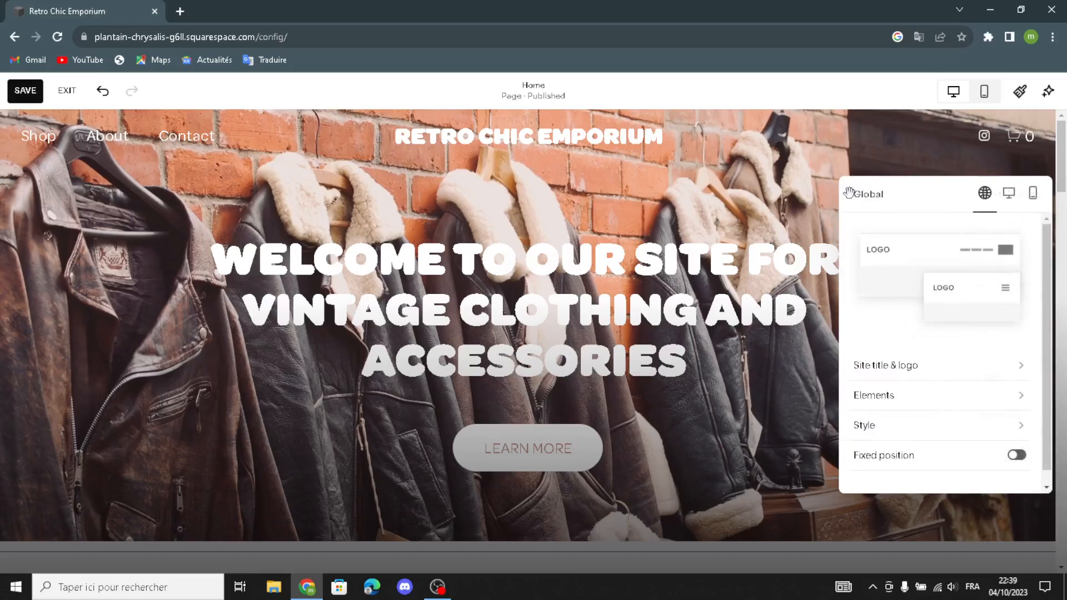
left_click(808, 193)
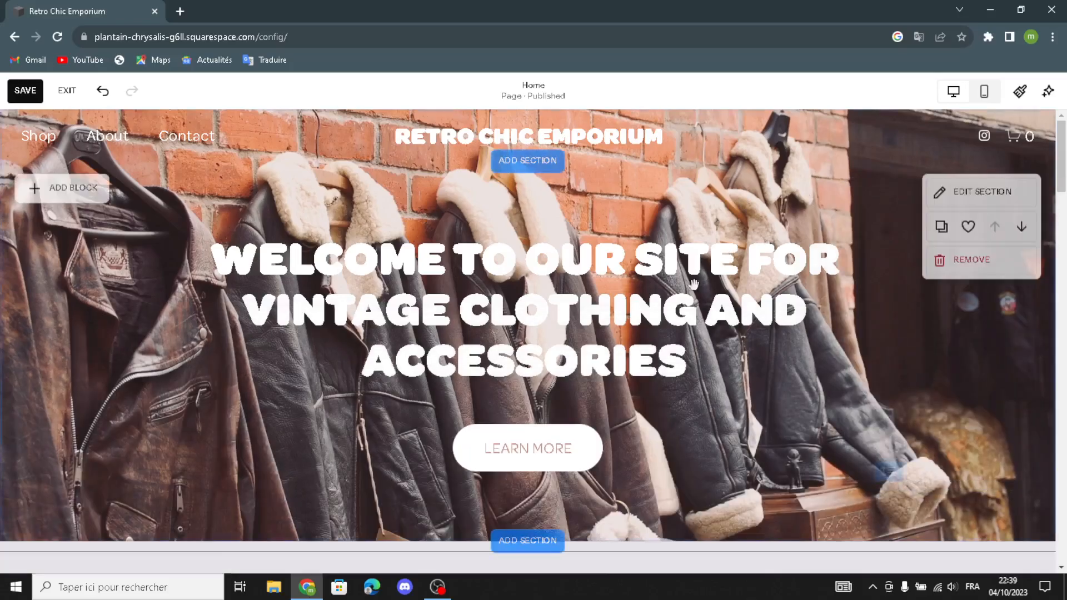
Step: Change the text of the welcome section's button to "shop now" and close the button's settings
left_click(539, 442)
left_click(470, 398)
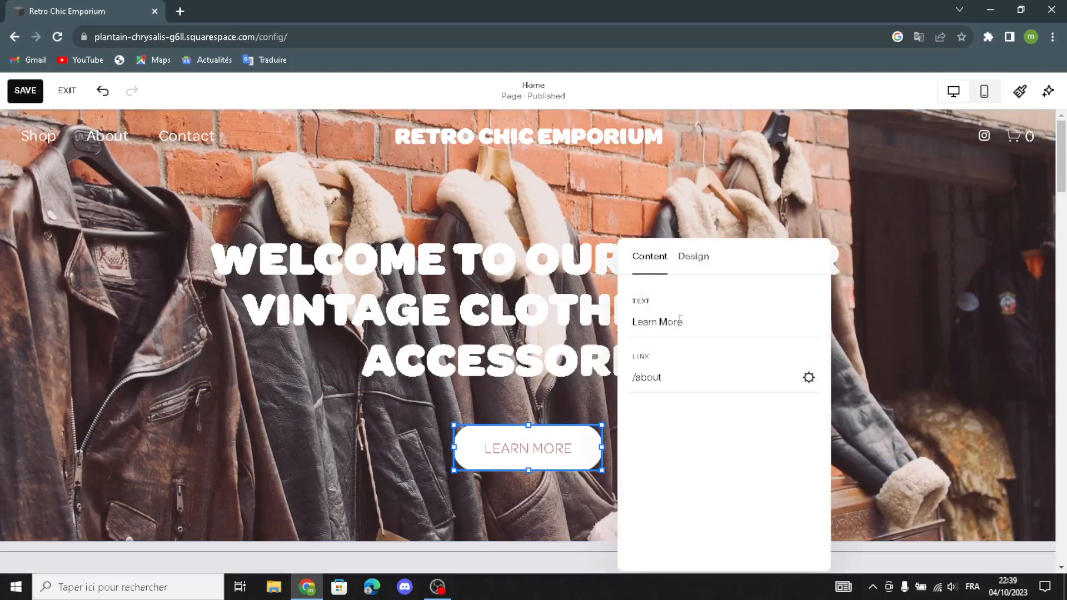
left_click_drag(701, 311, 575, 335)
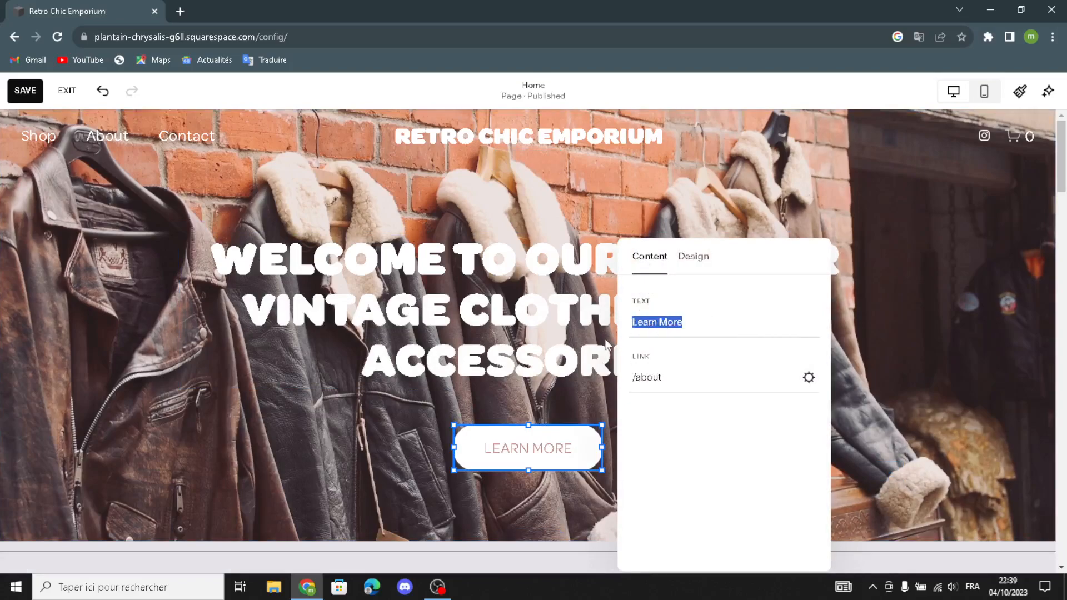
type("shope ")
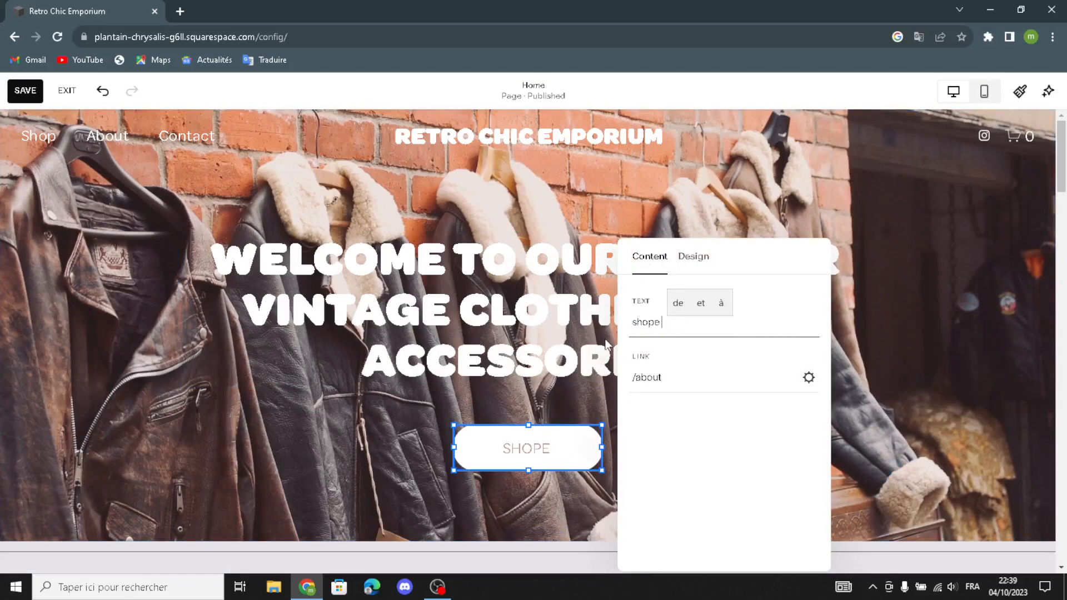
type("now")
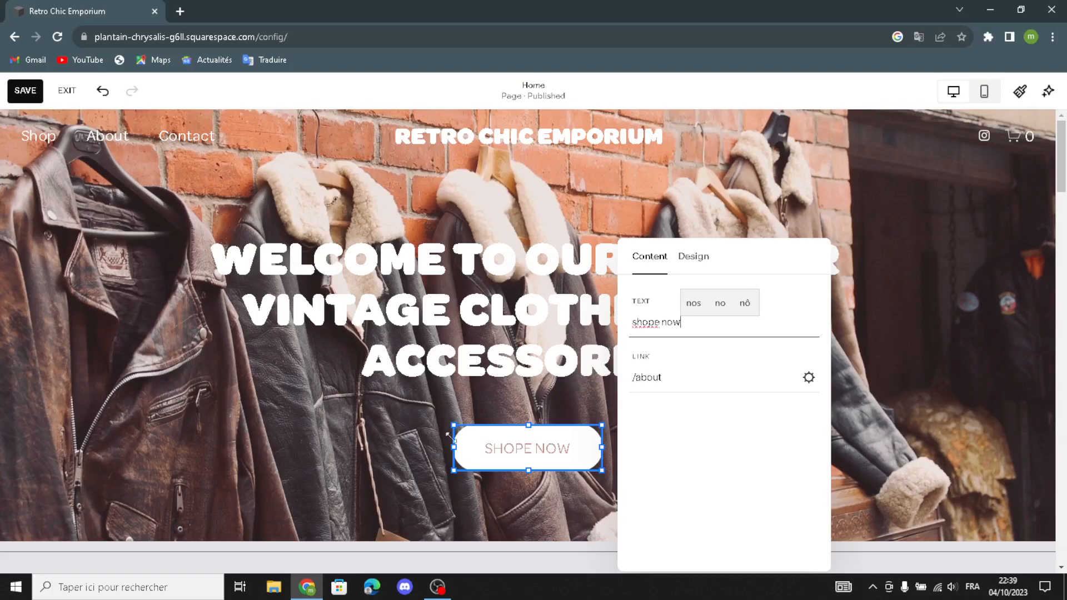
left_click_drag(654, 323, 659, 323)
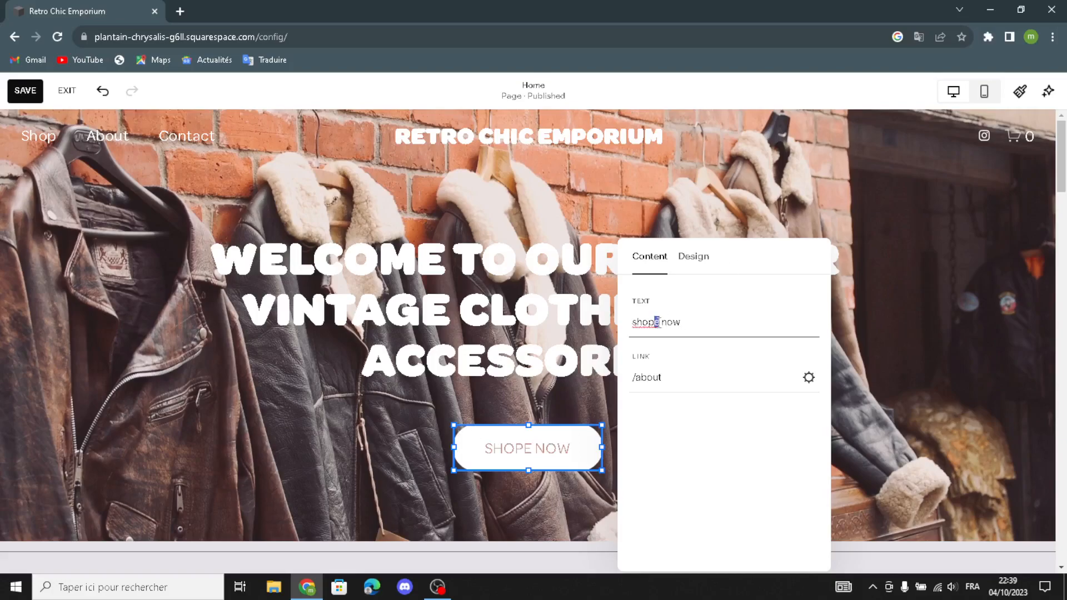
key("BackSpace")
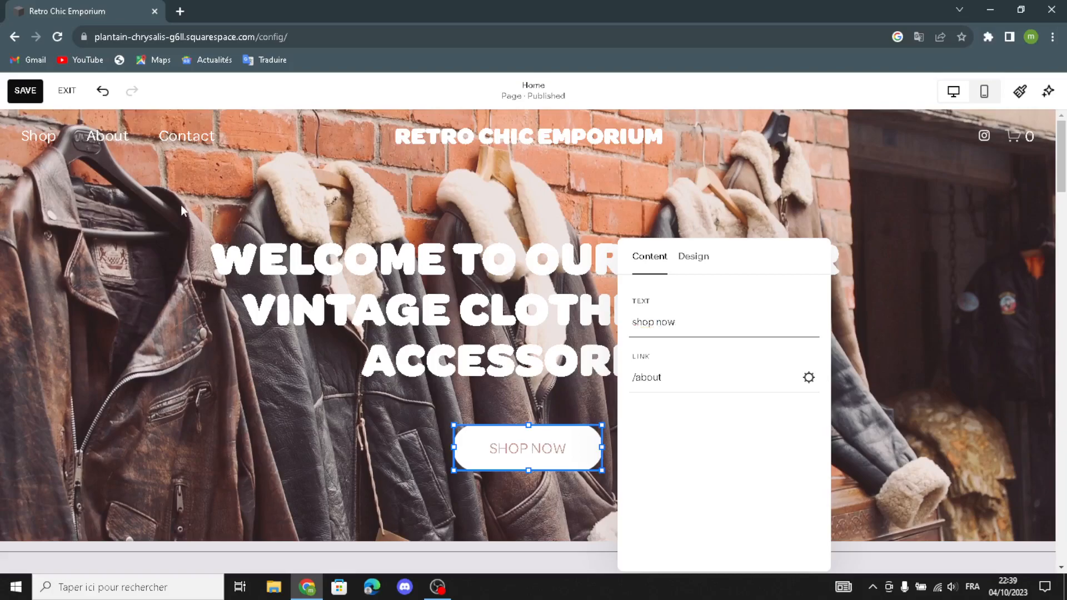
left_click(207, 305)
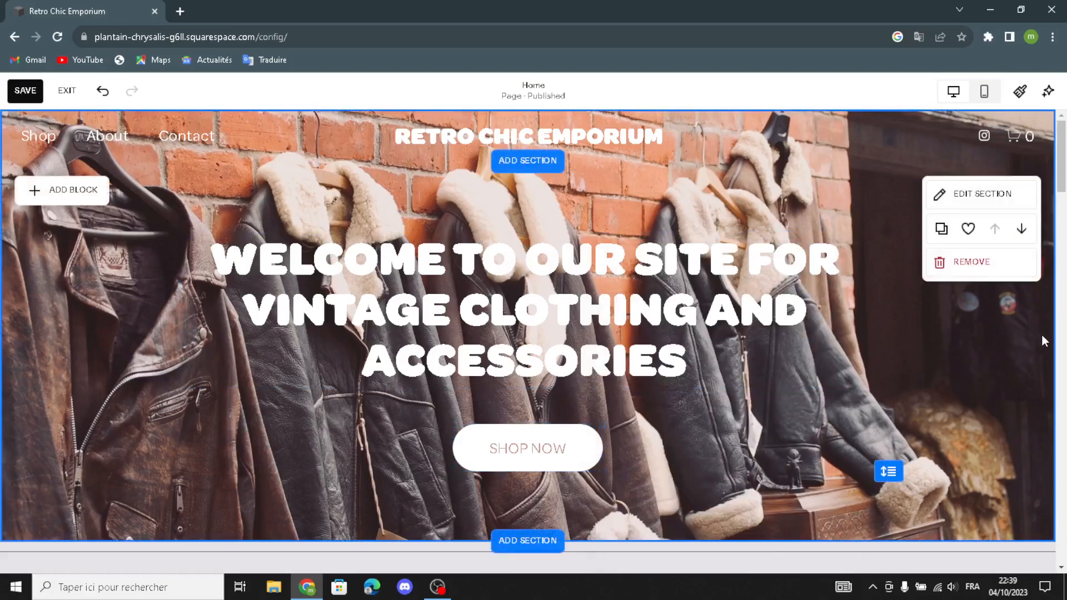
Step: Check the blocks available for the welcome section without adding any, and extend the welcome heading's text box slightly to the left
left_click(57, 197)
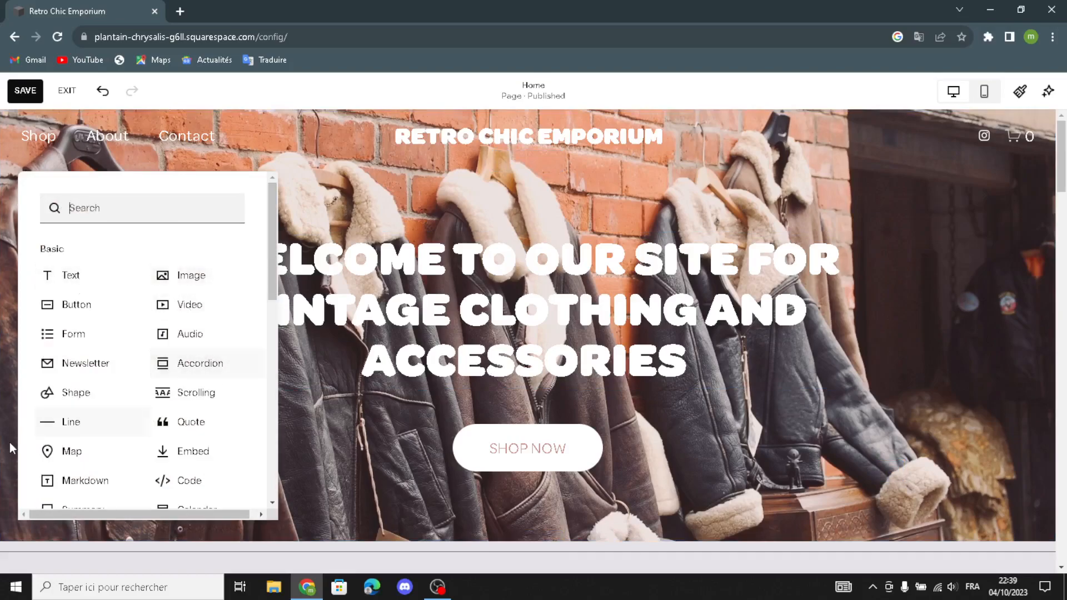
left_click(478, 180)
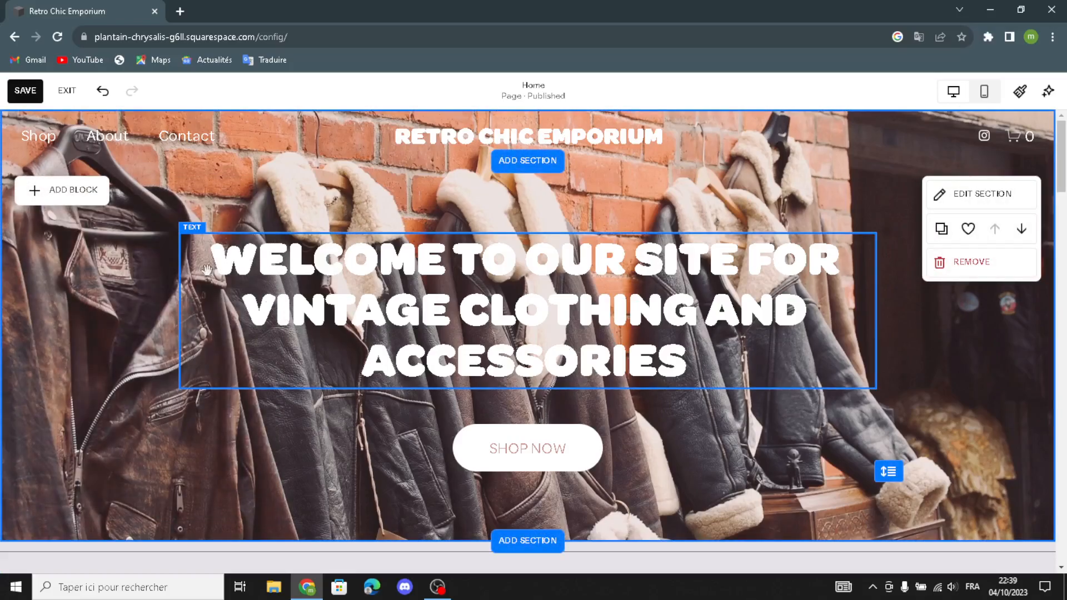
left_click(196, 238)
left_click_drag(168, 237, 138, 225)
left_click(688, 218)
Step: Try the Thrillers and Gopher sans-serif font packs on the site in the site styles
left_click(1022, 97)
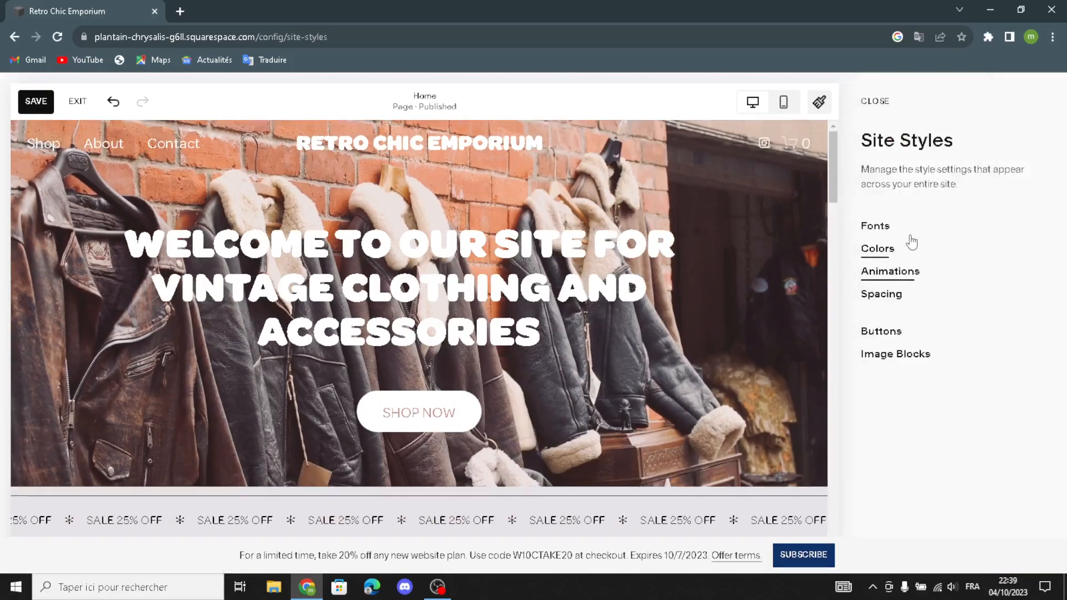
left_click(873, 227)
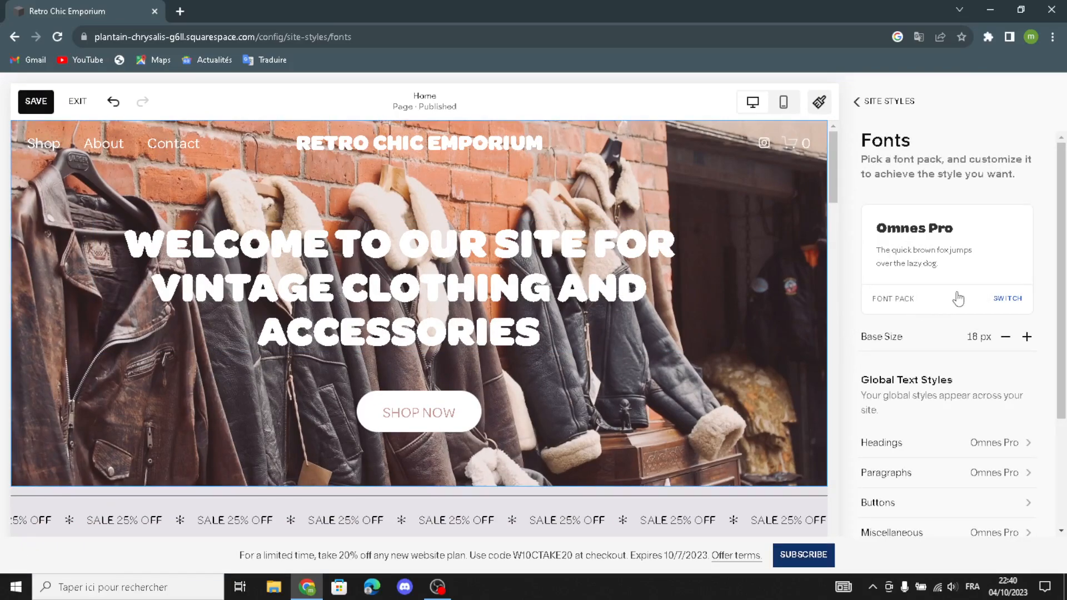
left_click(1008, 300)
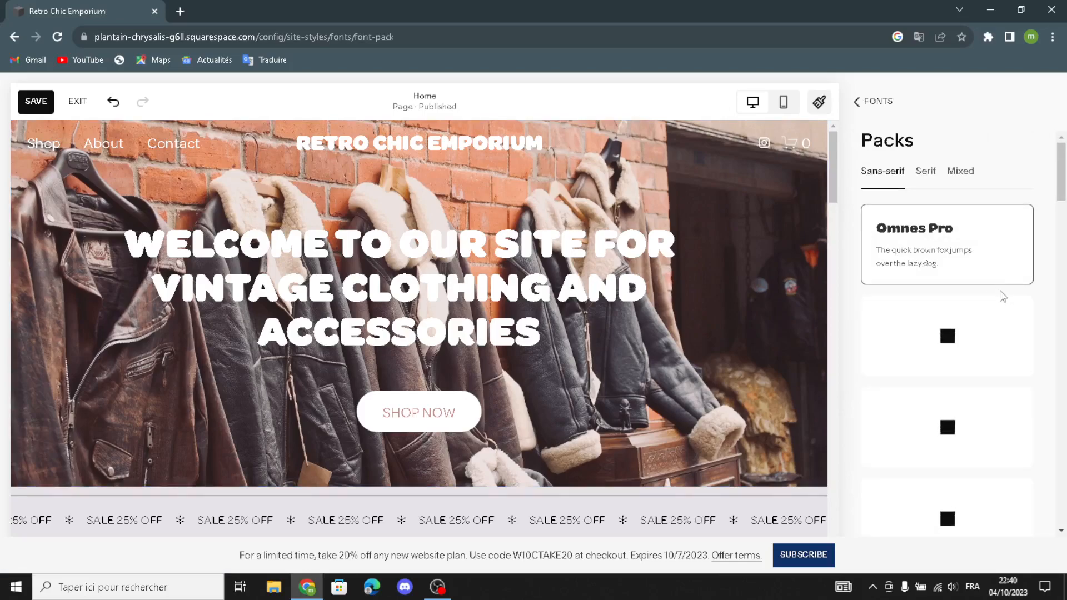
scroll(1004, 297, "down", 5)
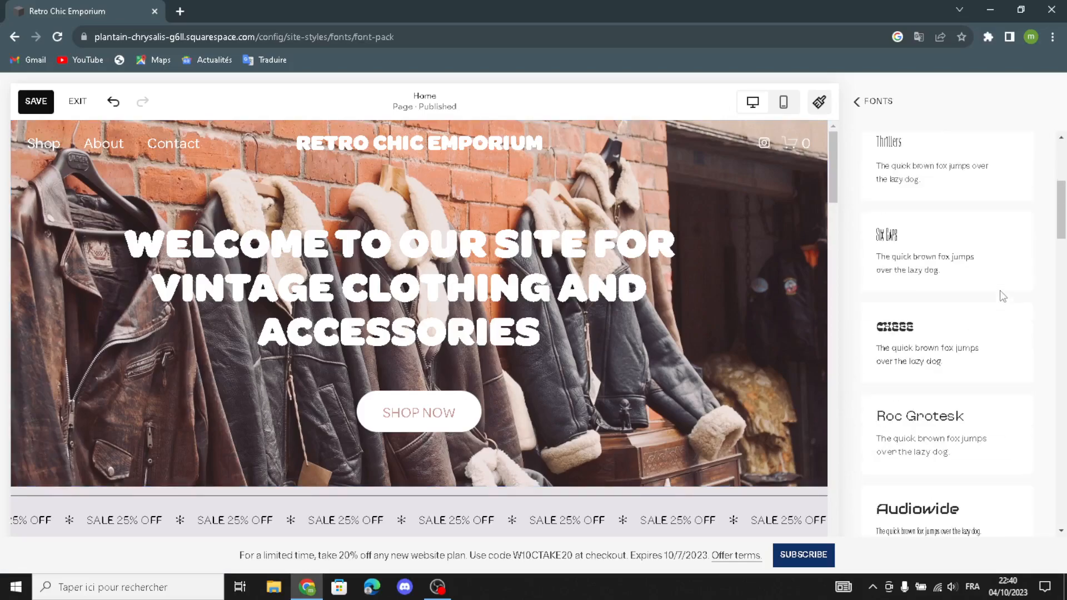
left_click(969, 169)
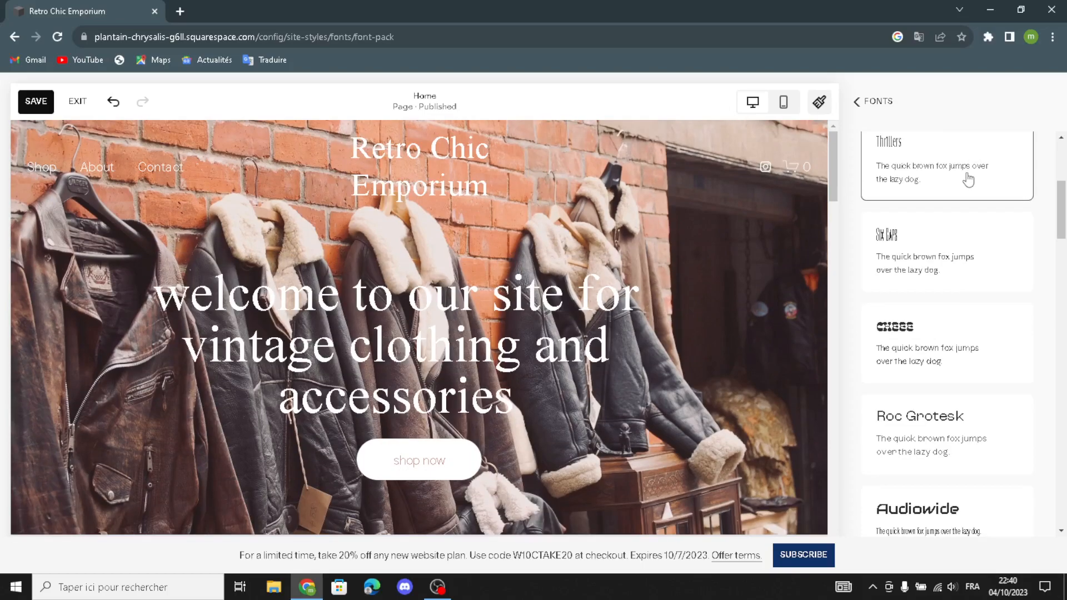
scroll(967, 177, "up", 1)
scroll(969, 188, "up", 1)
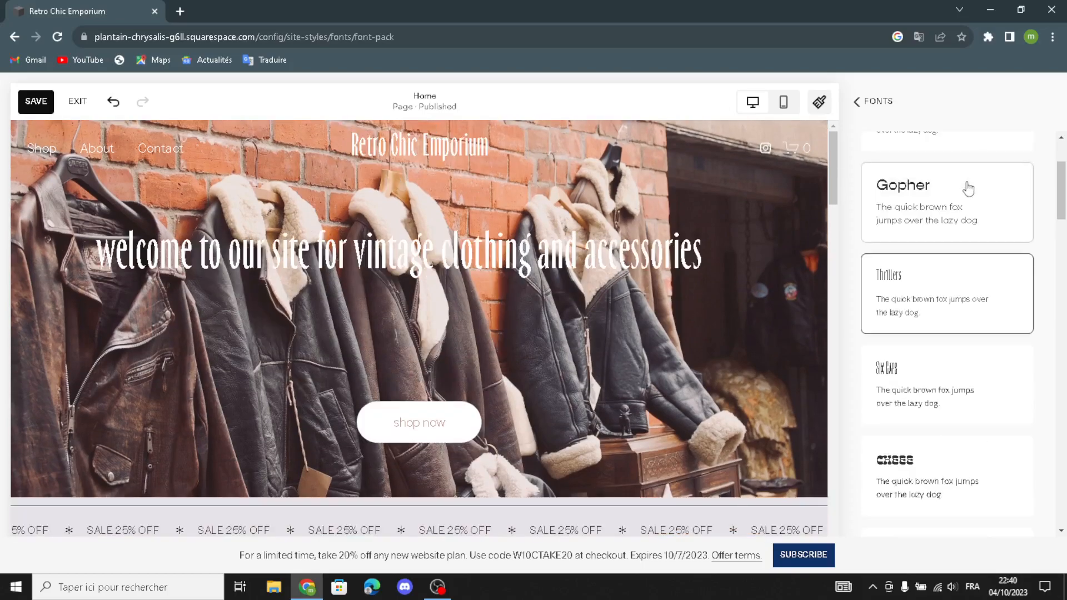
left_click(966, 192)
scroll(965, 195, "up", 2)
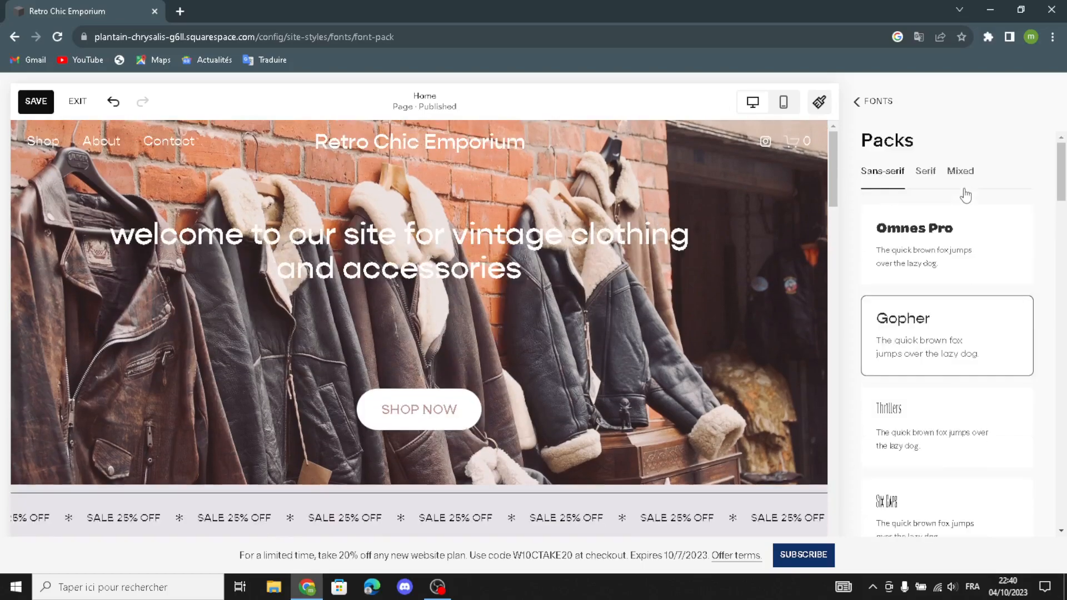
Step: Switch the site's font pack back to Omnes Pro and close the site styles
left_click(942, 261)
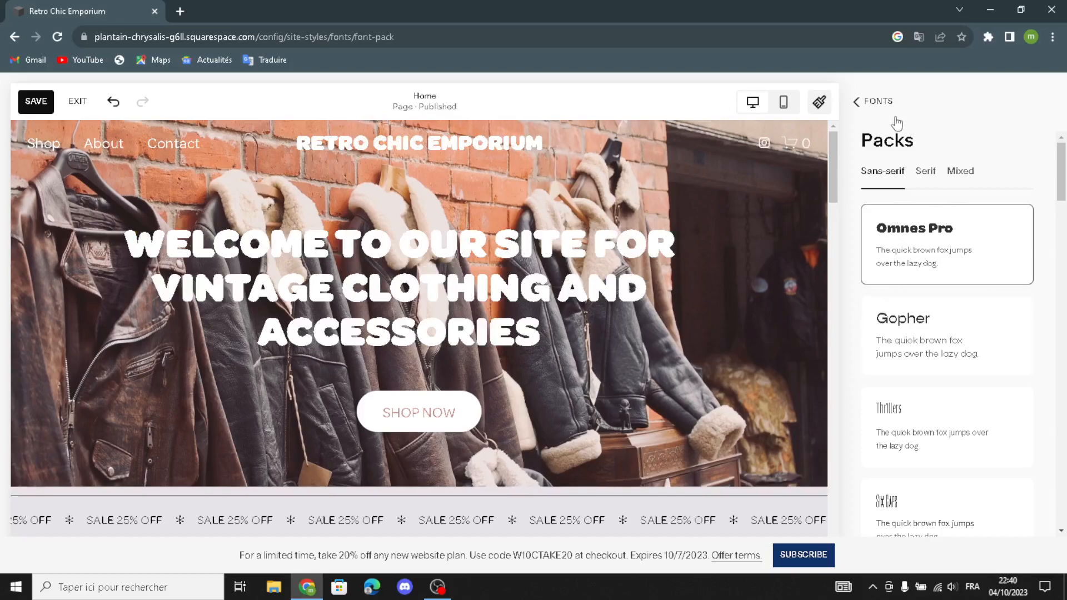
left_click(858, 102)
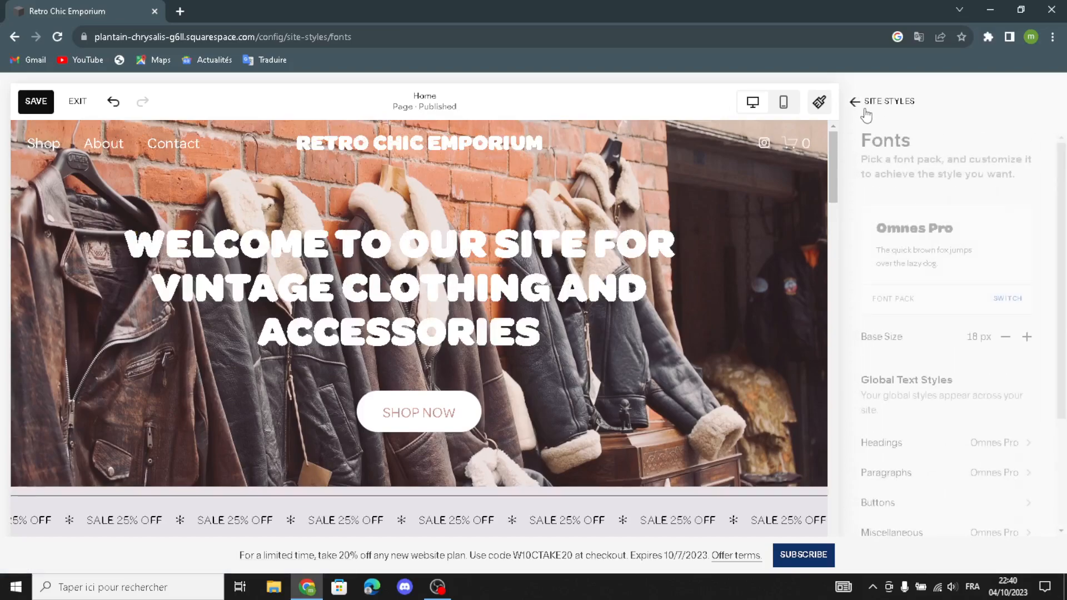
left_click(863, 107)
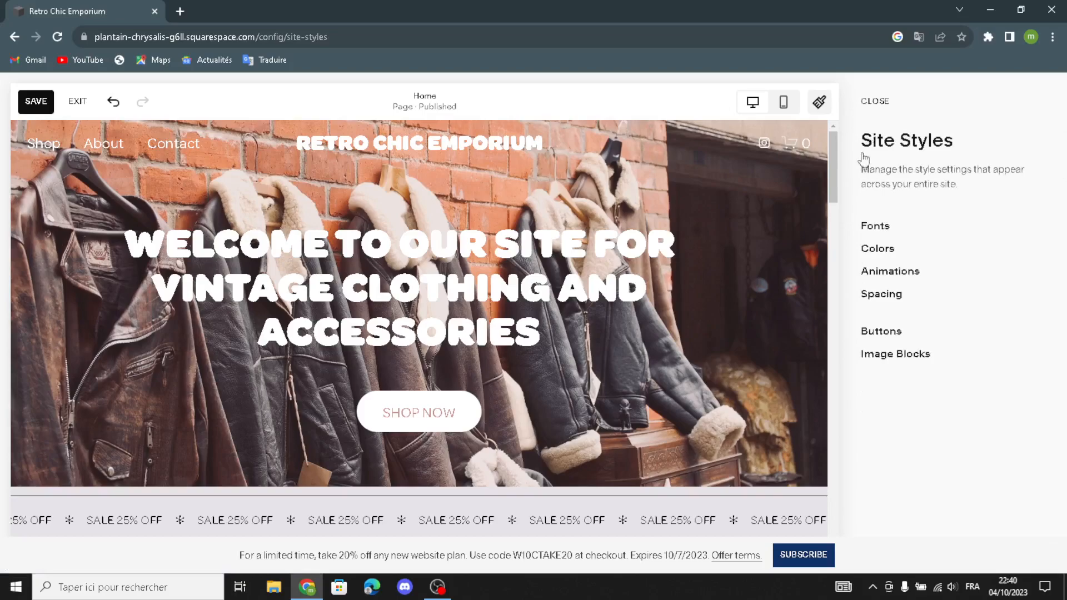
left_click(873, 102)
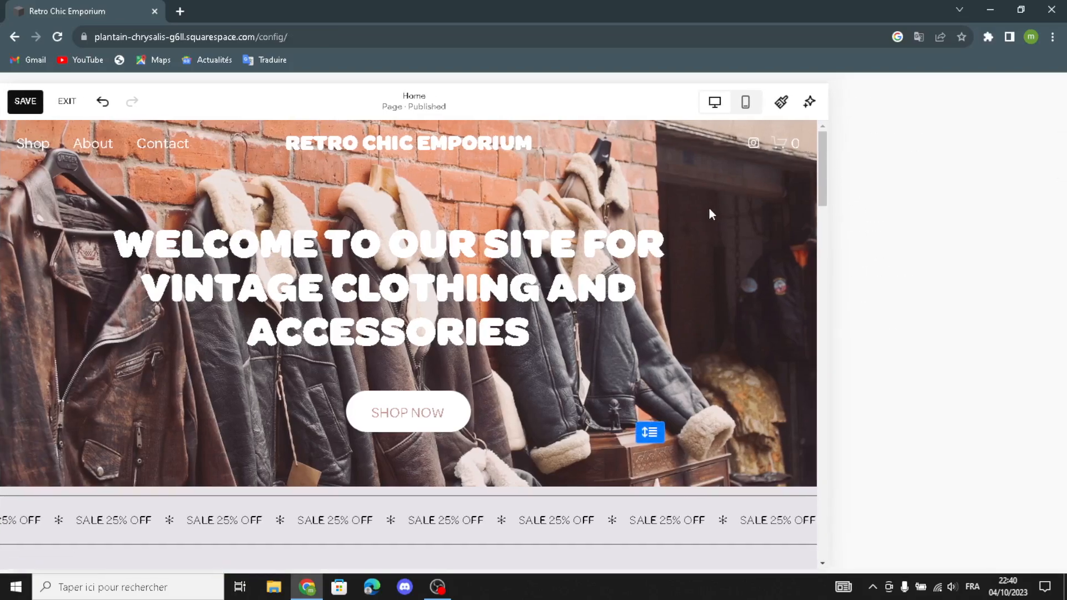
Step: Add a third text item to the scrolling sale banner below the welcome section
scroll(650, 246, "down", 2)
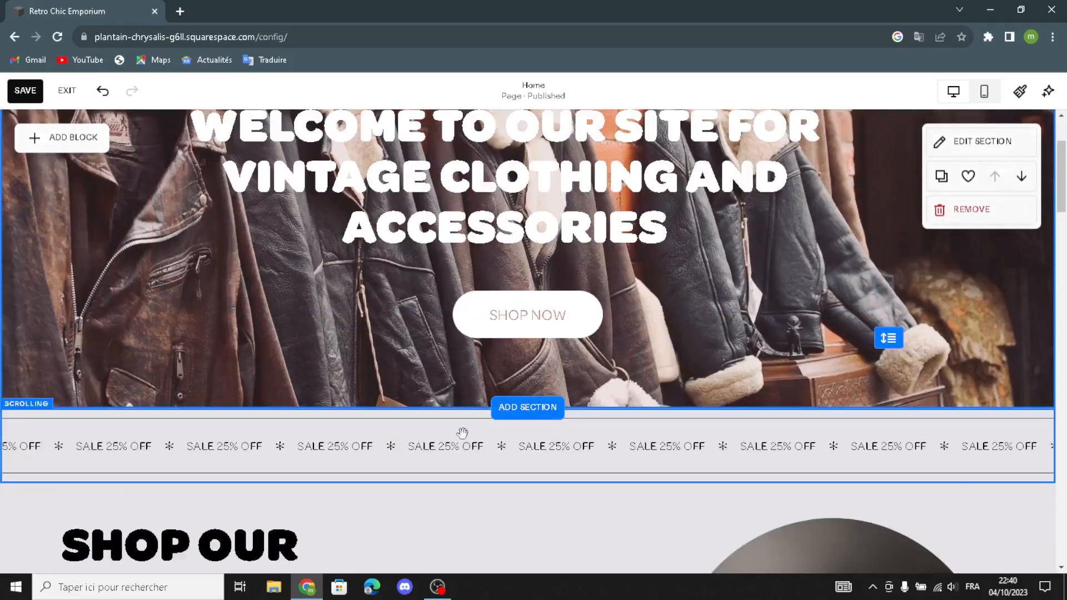
left_click(144, 463)
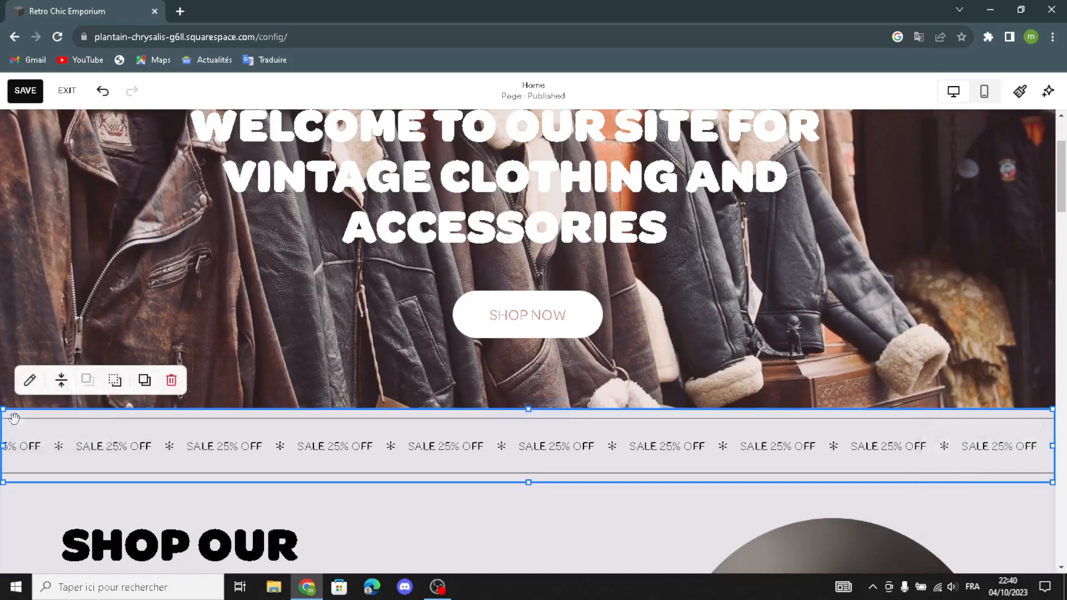
left_click(29, 381)
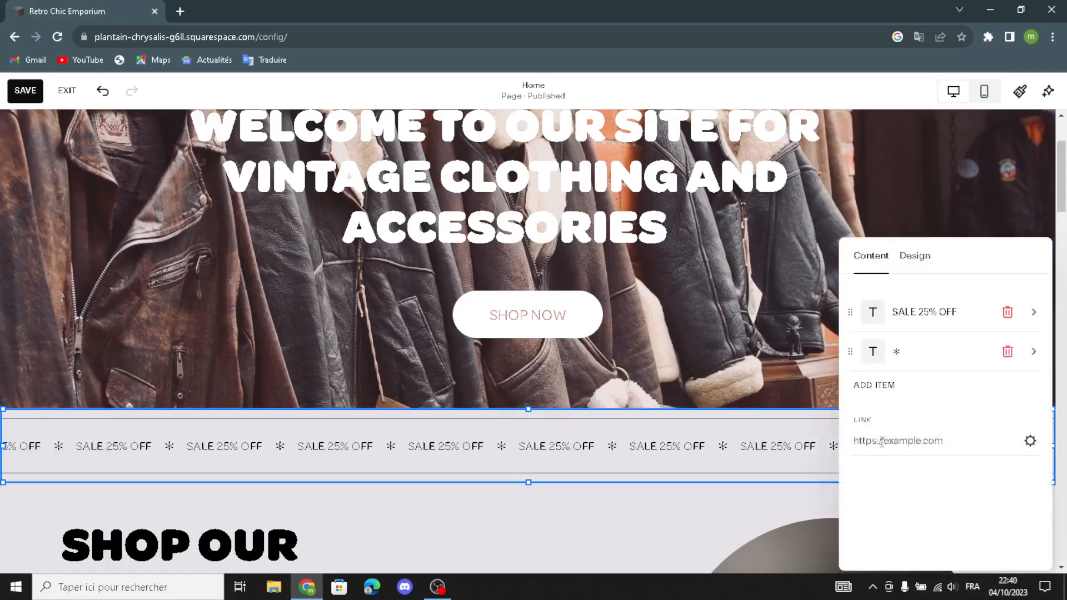
left_click(860, 389)
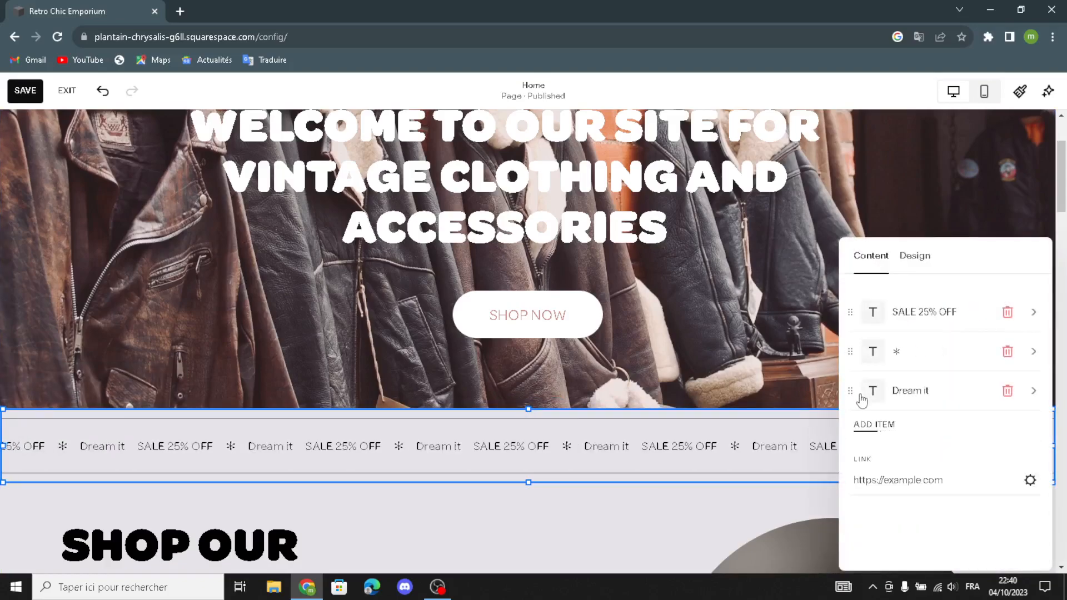
Step: Raise the scrolling sale banner's wave intensity by two notches and close its settings
left_click(914, 269)
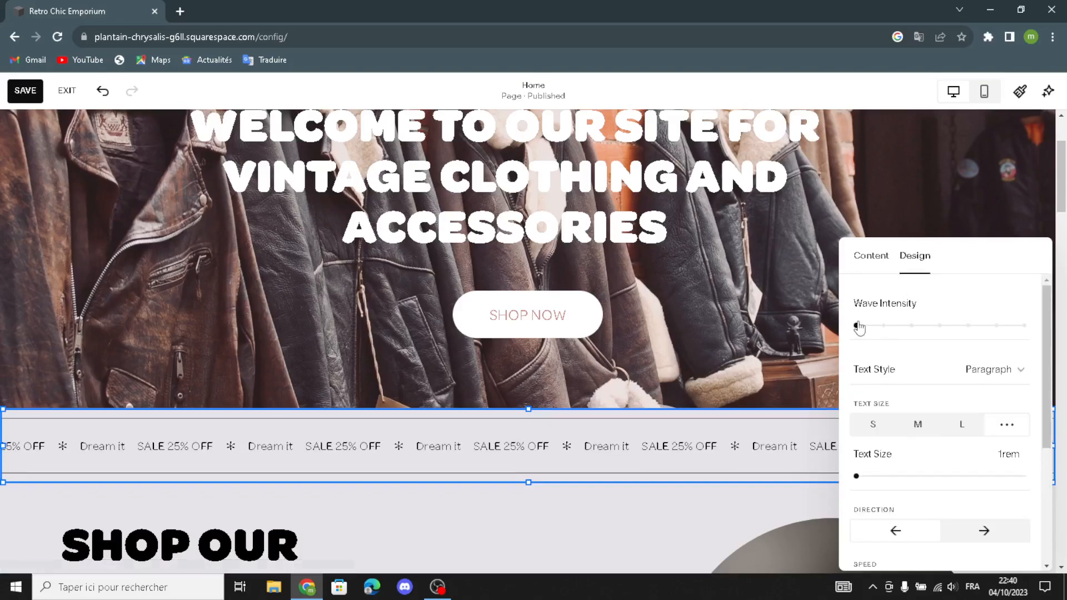
left_click_drag(858, 325, 876, 324)
left_click(900, 324)
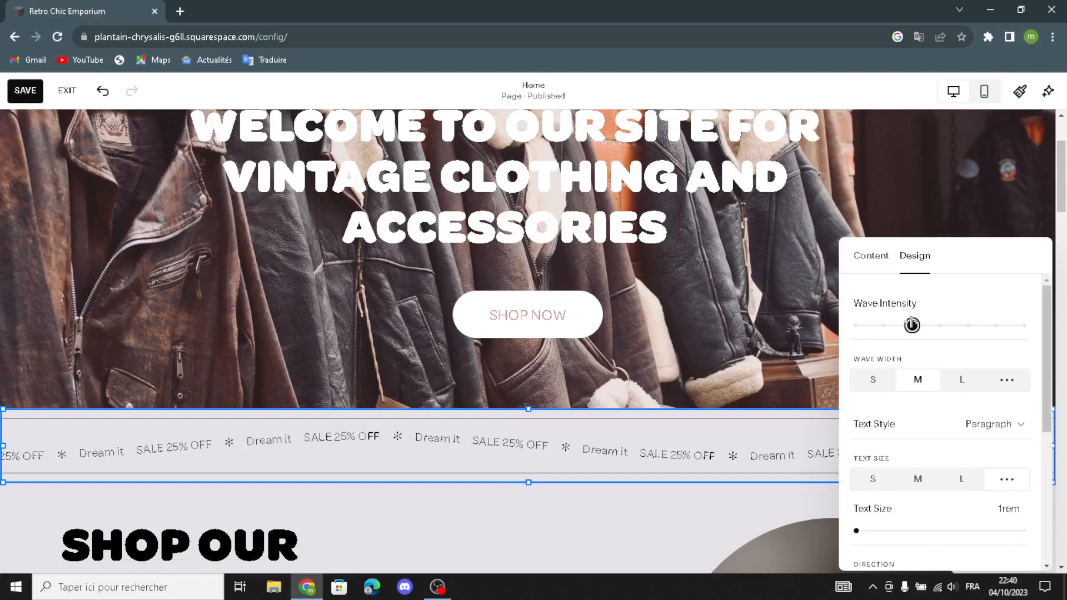
left_click(706, 496)
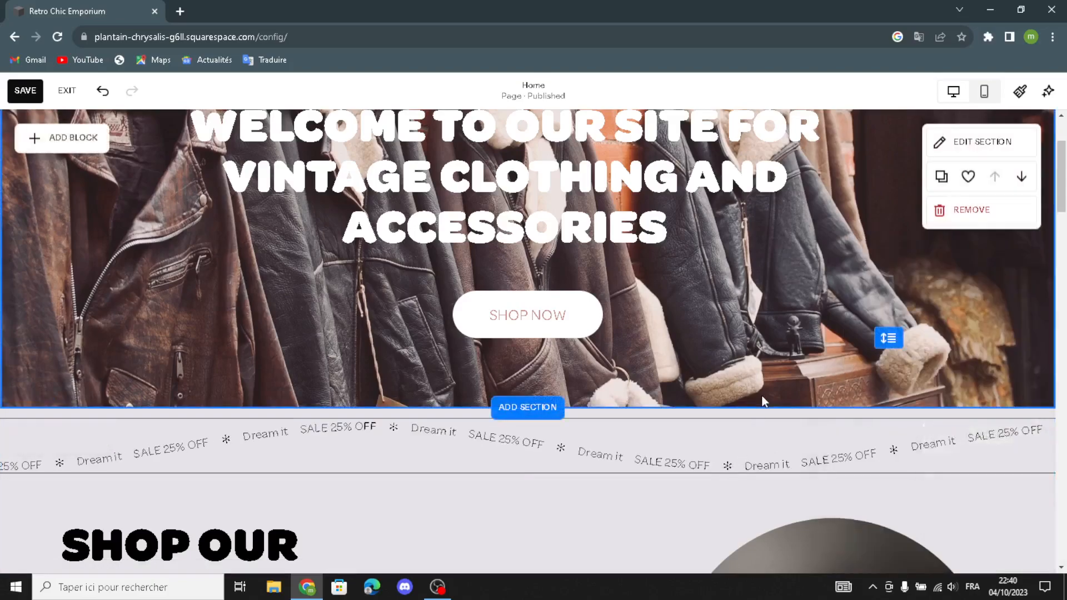
Step: Set both the page title and the navigation title to "shop" in the home page's general settings
scroll(686, 382, "up", 3)
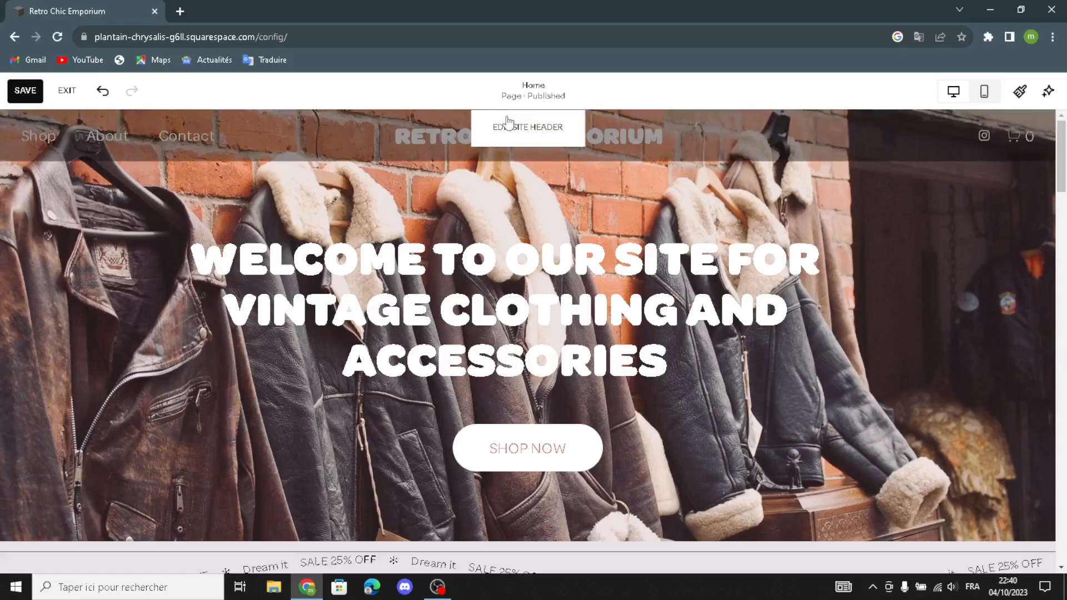
left_click(551, 98)
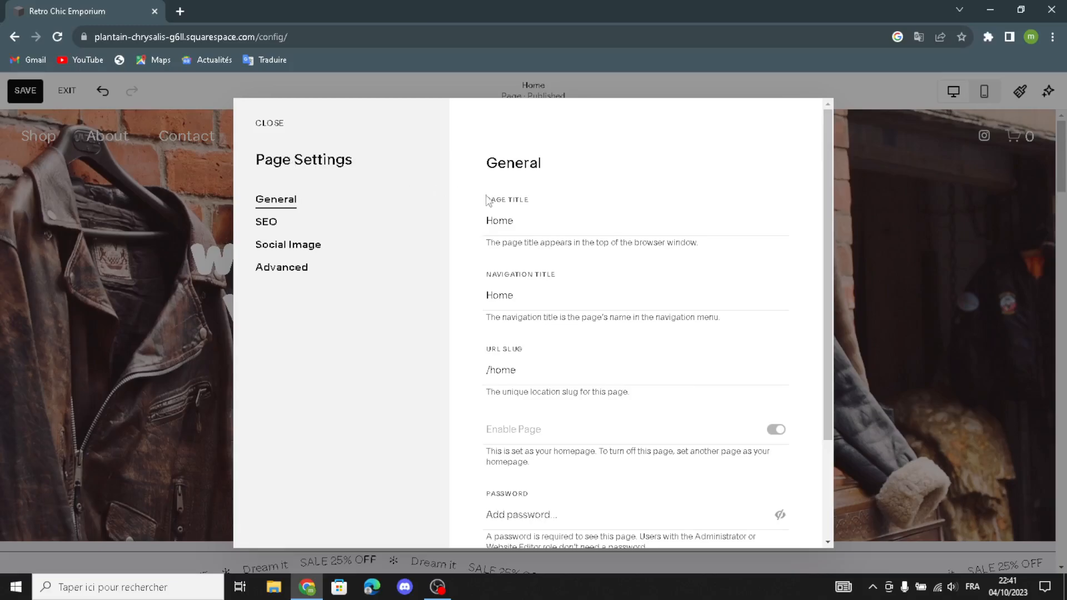
left_click_drag(527, 210, 468, 240)
type("shop")
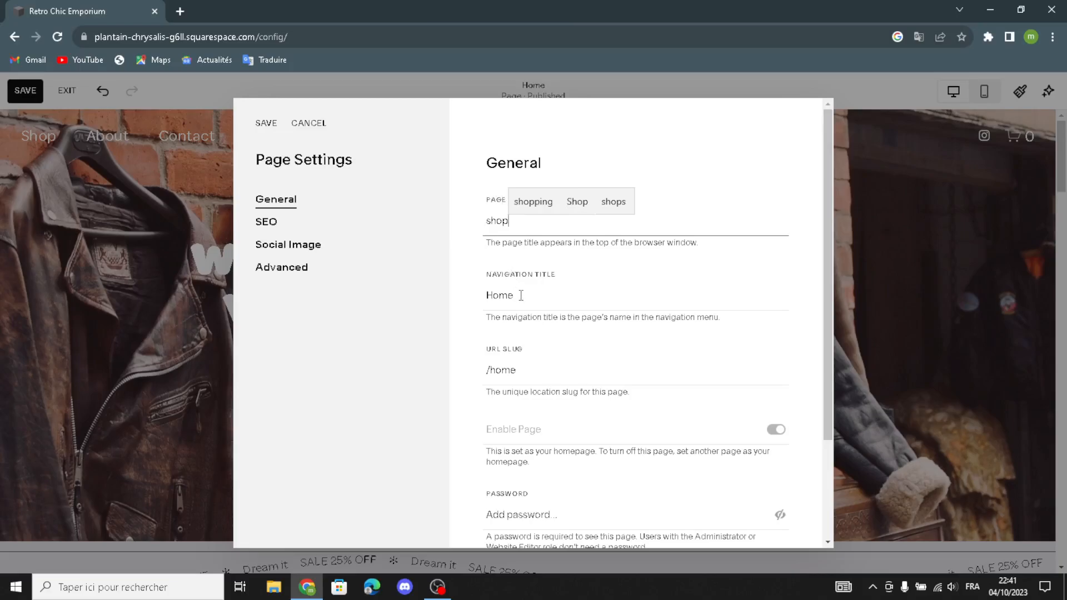
left_click_drag(519, 293, 444, 291)
type("ho")
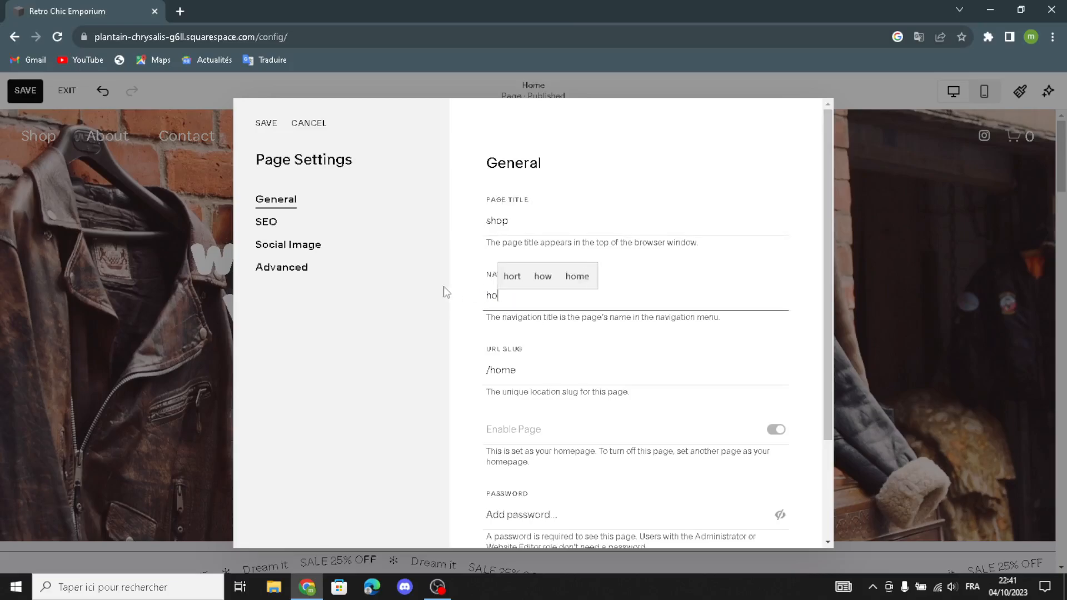
key("BackSpace")
key("BackSpace")
type("shop")
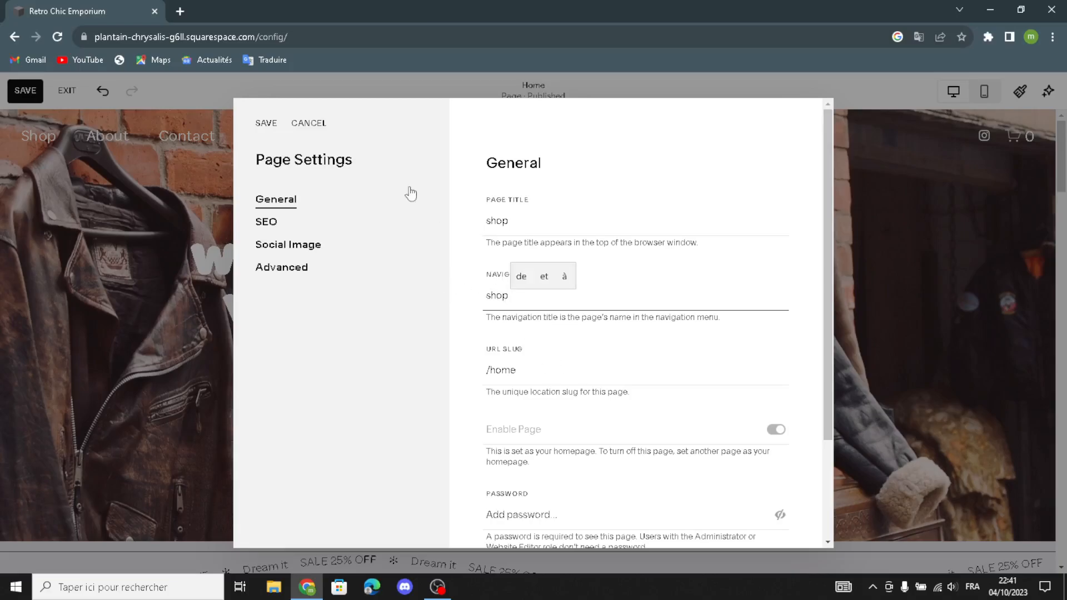
left_click(429, 273)
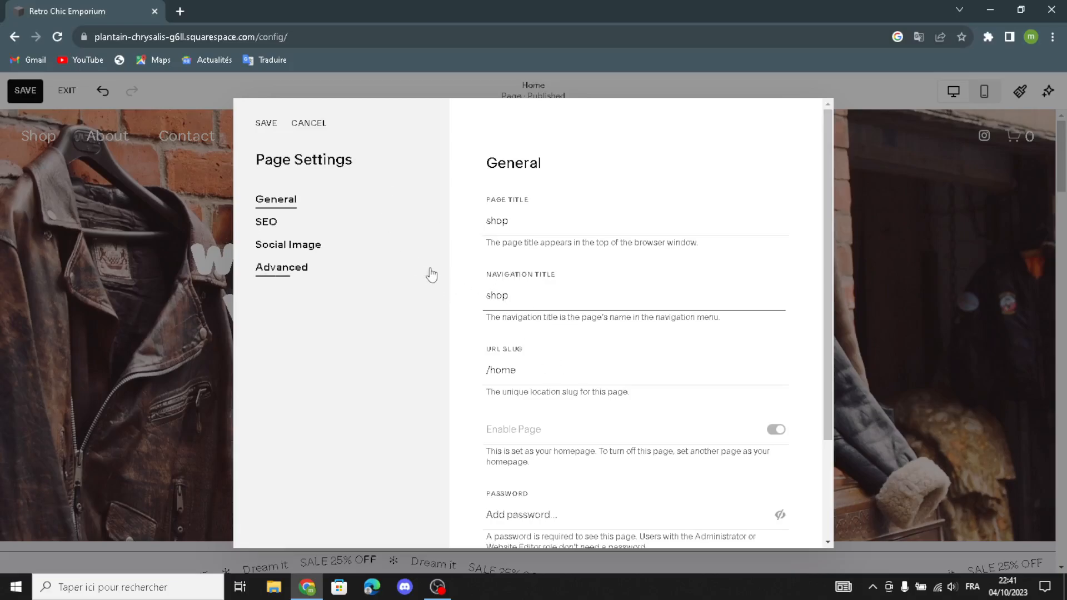
Step: Change the page's URL slug to /shop and save the page settings
left_click(277, 199)
left_click_drag(517, 371, 494, 359)
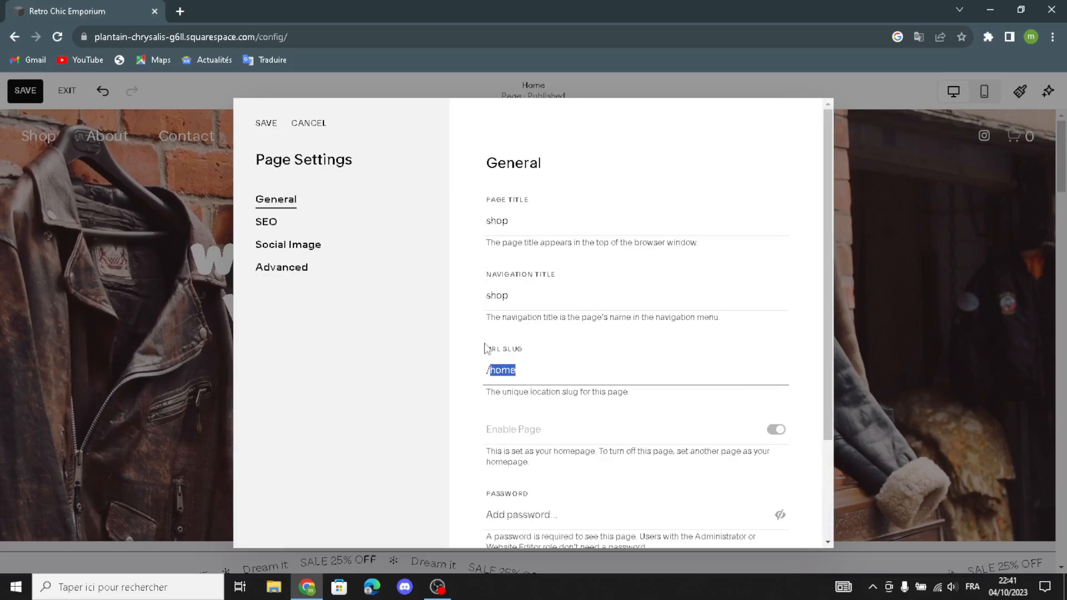
type("shop")
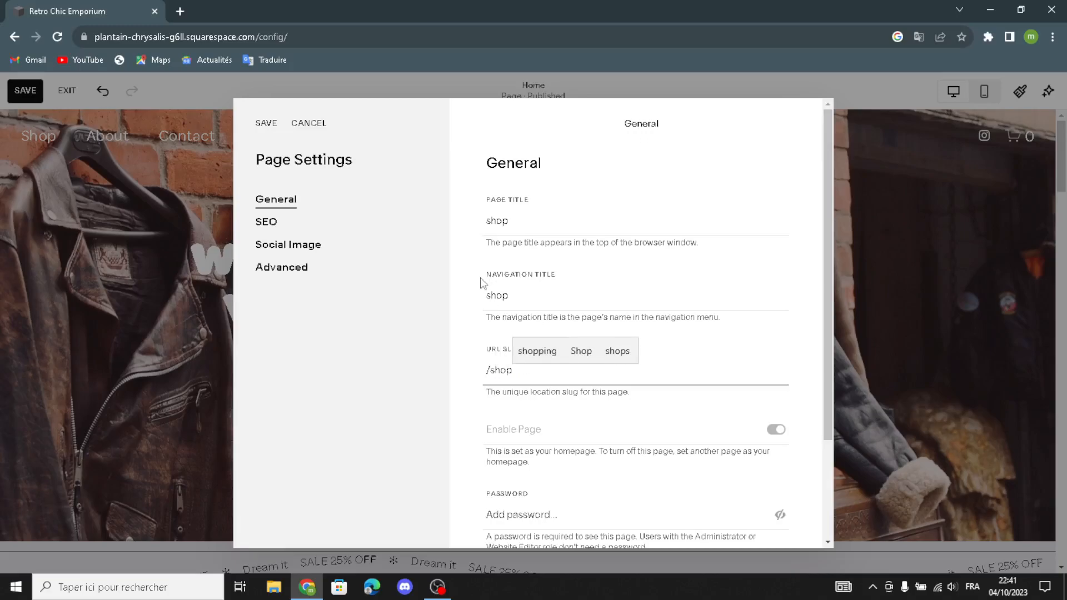
left_click(266, 124)
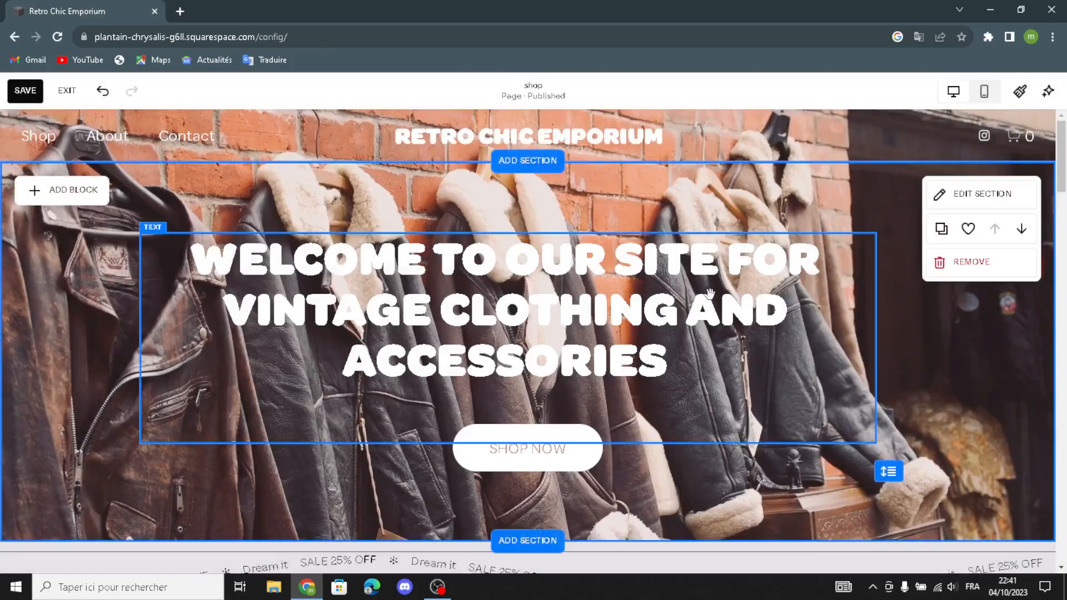